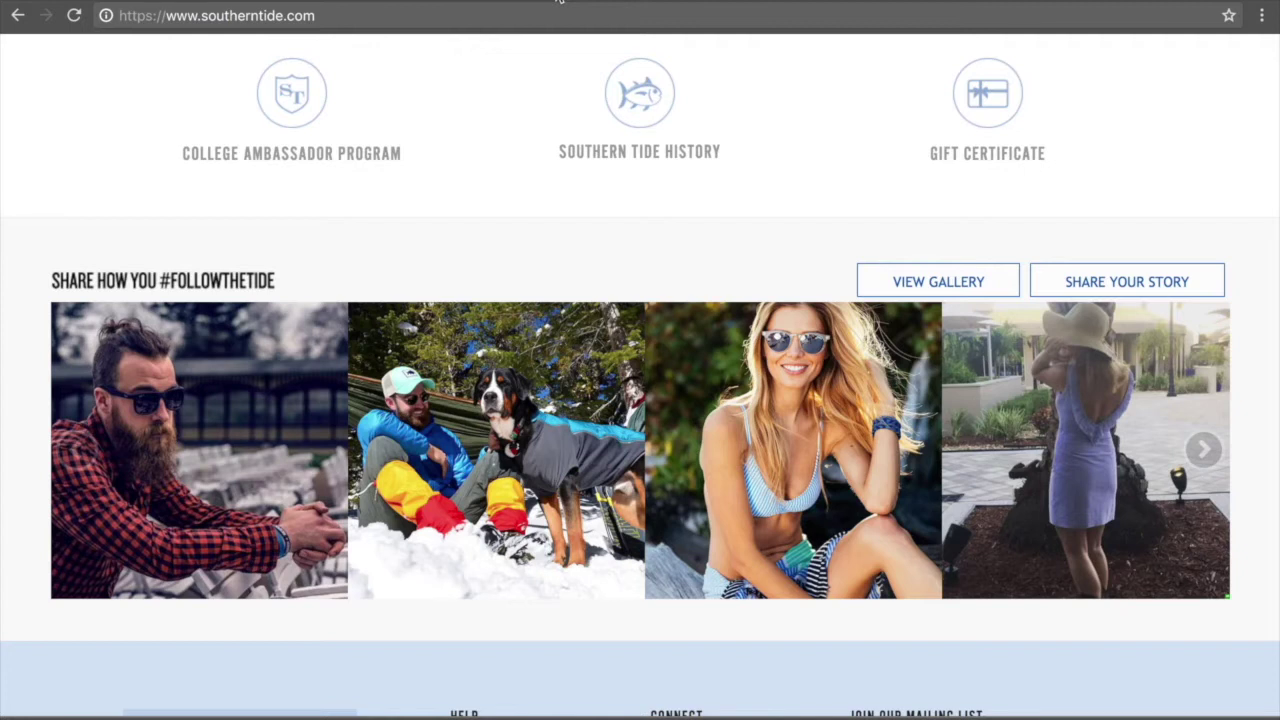
Browse the #FollowTheTide gallery's dog and bikini photos with their tagged products, and open the Regatta Stripe Scarf product page.
{"action": "left_click", "coordinate": [572, 374]}
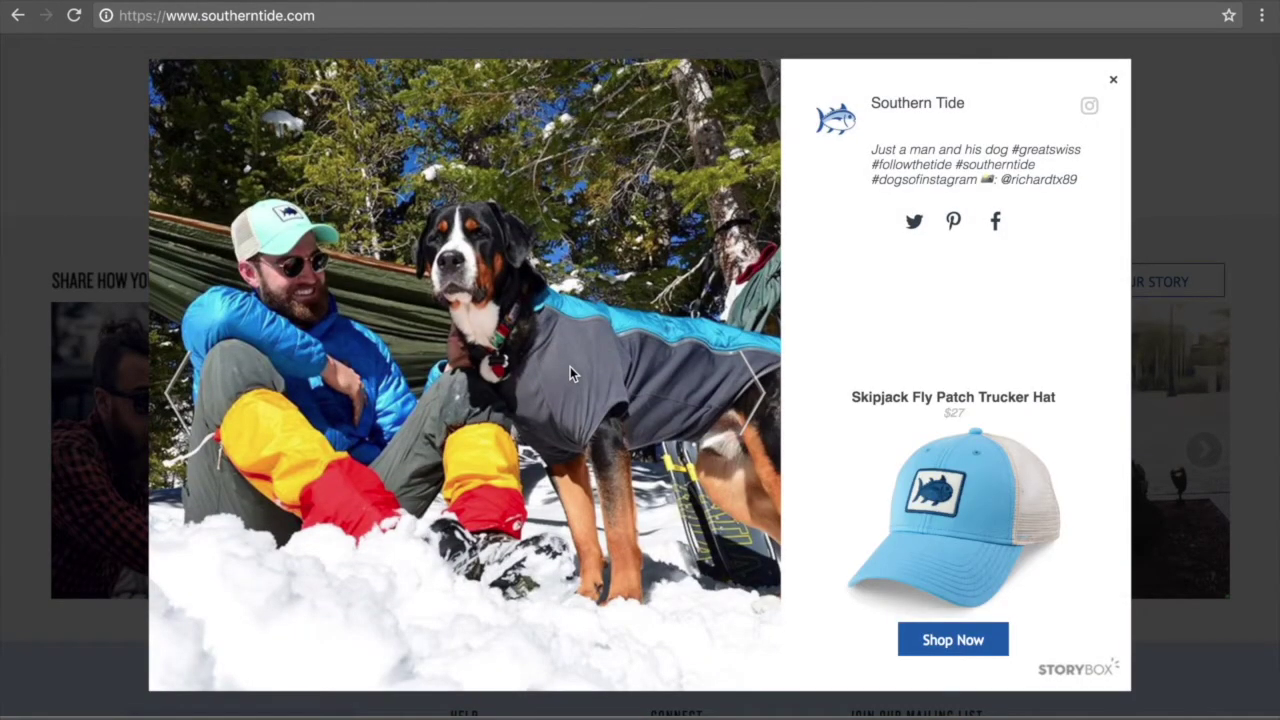
{"action": "left_click", "coordinate": [760, 393]}
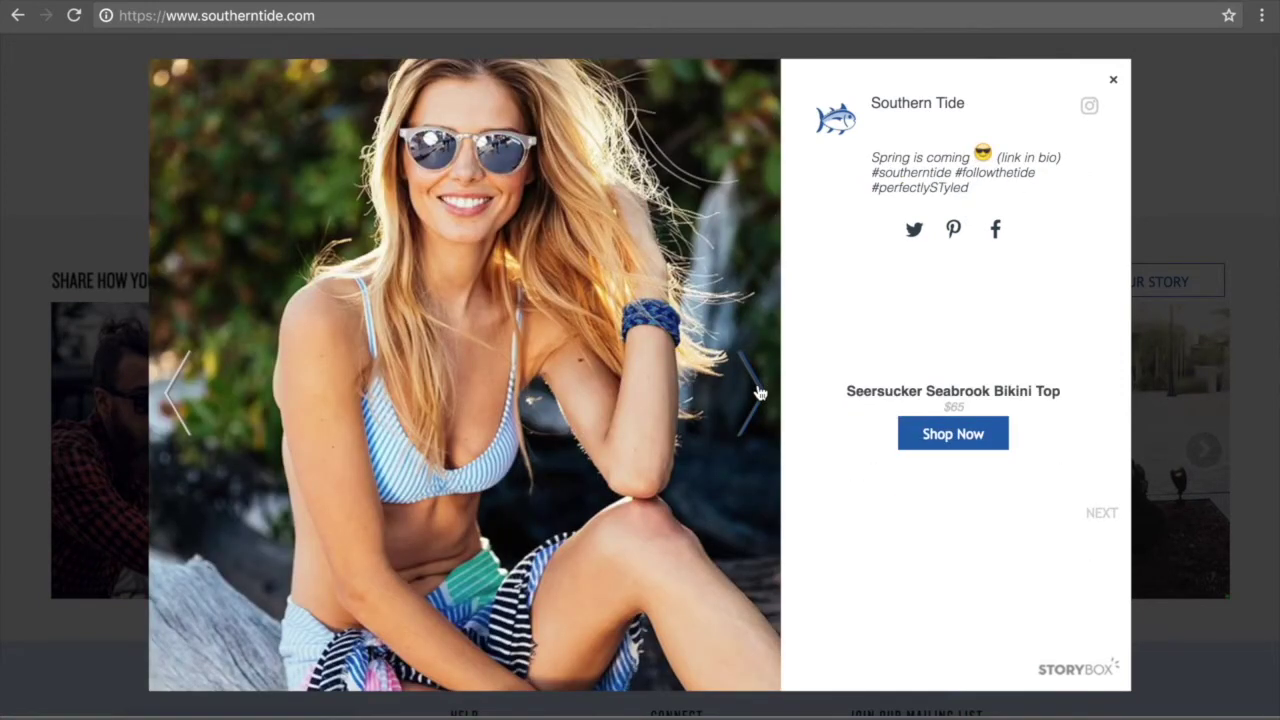
{"action": "left_click", "coordinate": [1099, 525]}
{"action": "left_click", "coordinate": [1099, 525]}
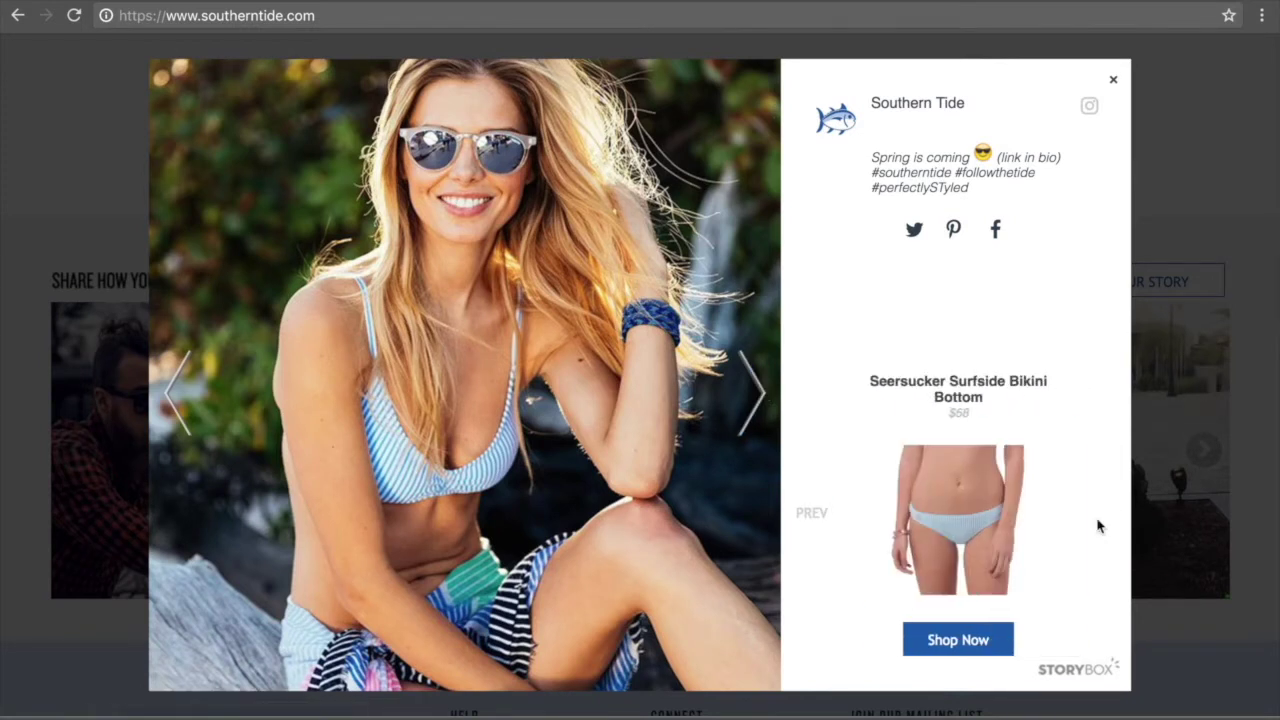
{"action": "left_click", "coordinate": [824, 518]}
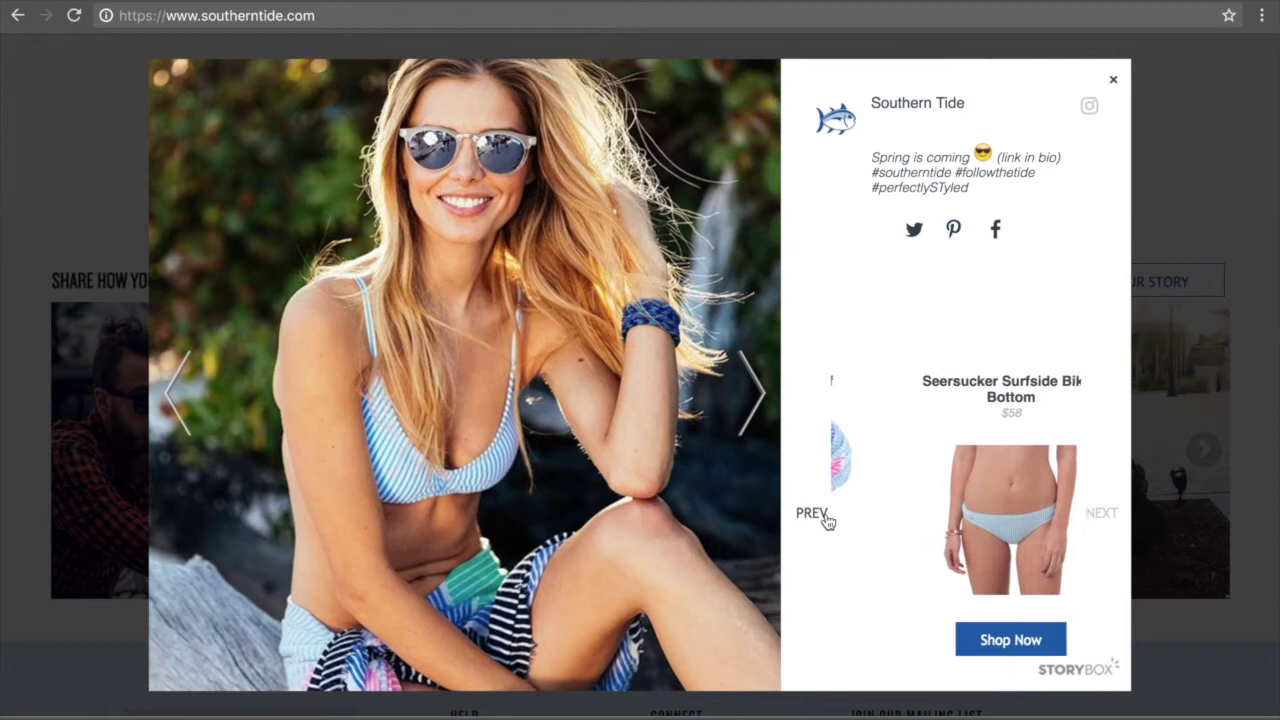
{"action": "left_click", "coordinate": [946, 510]}
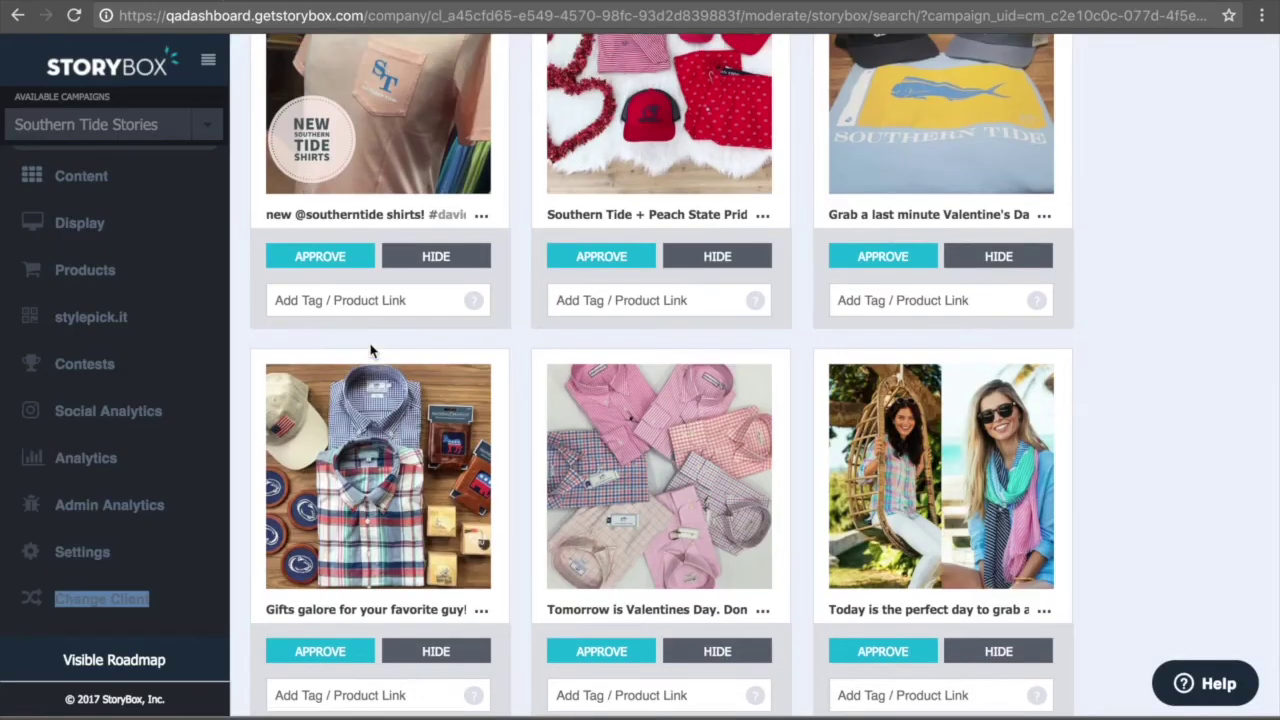
In StoryBox, find products matching "red" for the Southern Tide + Peach State Pride post and tag it with Heathered Skipjack Hoodie.
{"action": "scroll", "coordinate": [371, 350], "scroll_direction": "up", "scroll_amount": 2}
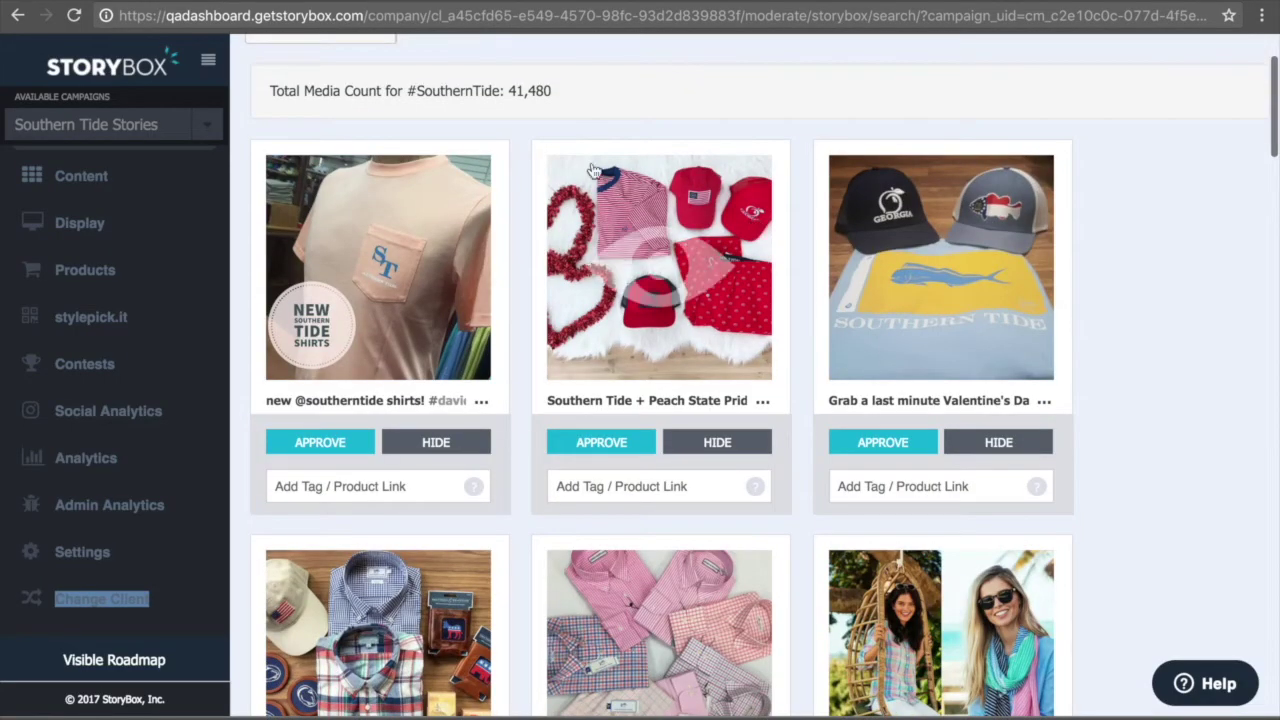
{"action": "left_click", "coordinate": [622, 485]}
{"action": "type", "text": "red"}
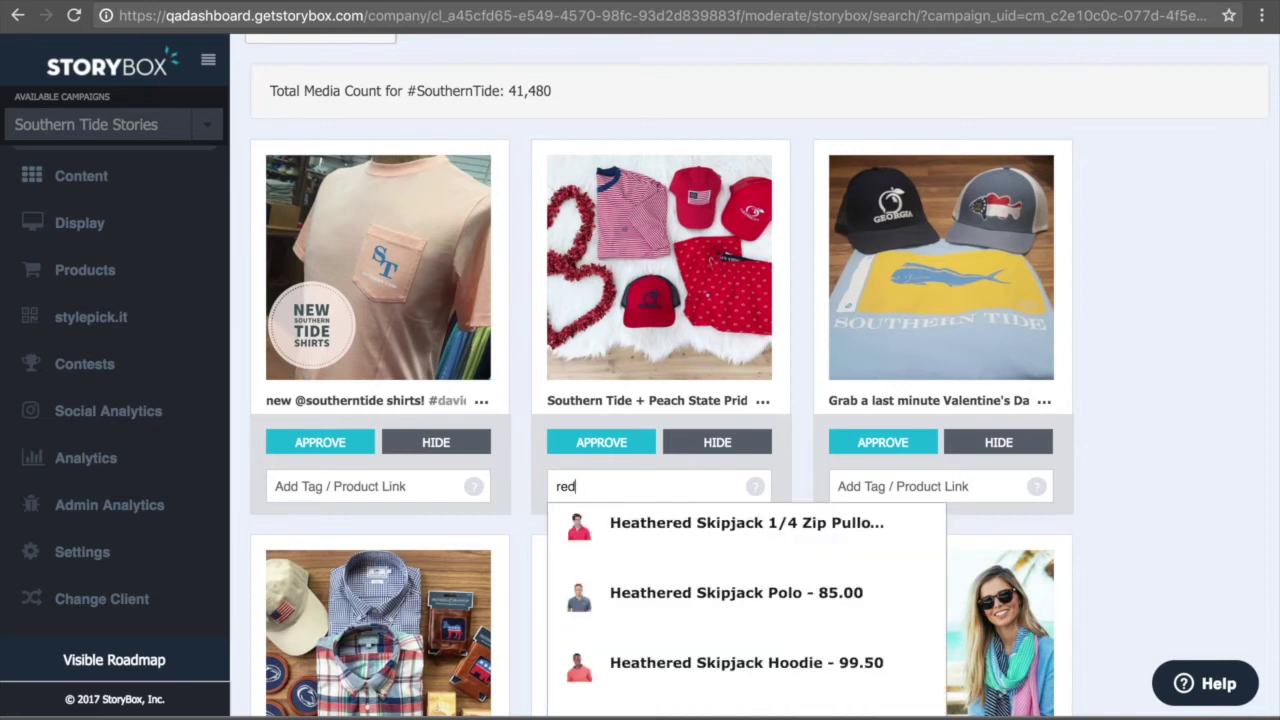
{"action": "scroll", "coordinate": [636, 543], "scroll_direction": "down", "scroll_amount": 2}
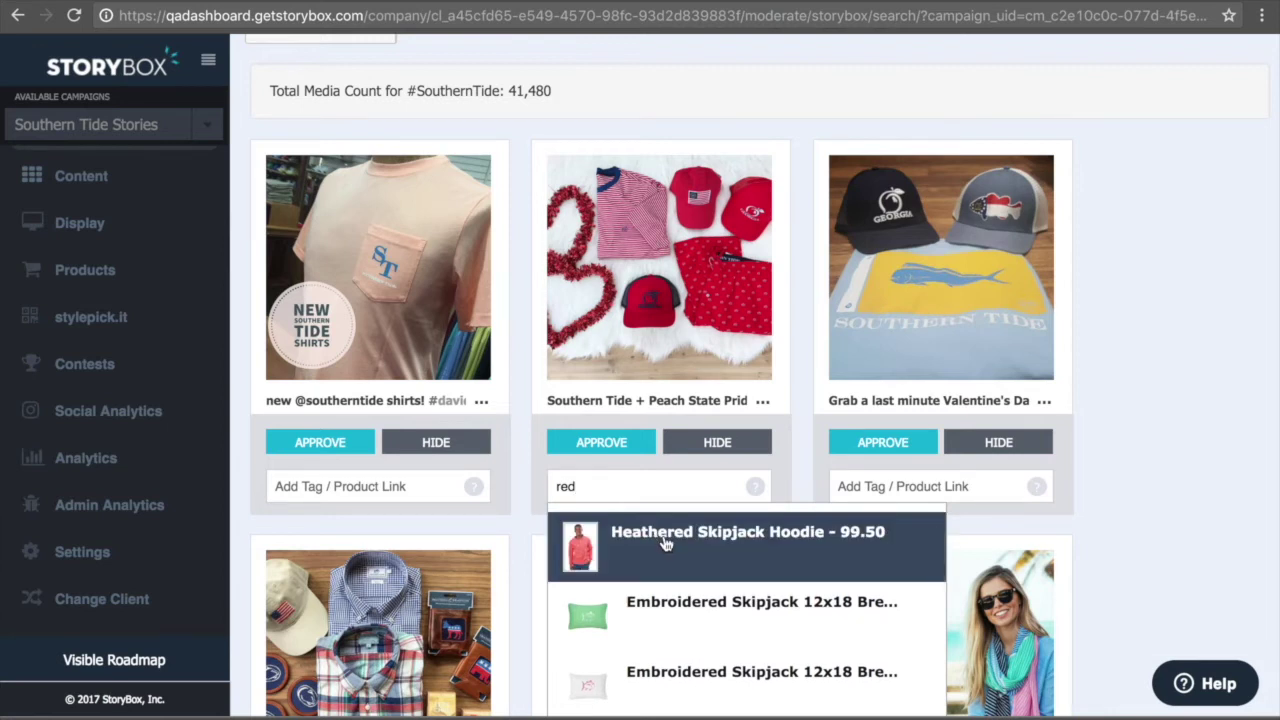
{"action": "left_click", "coordinate": [664, 543]}
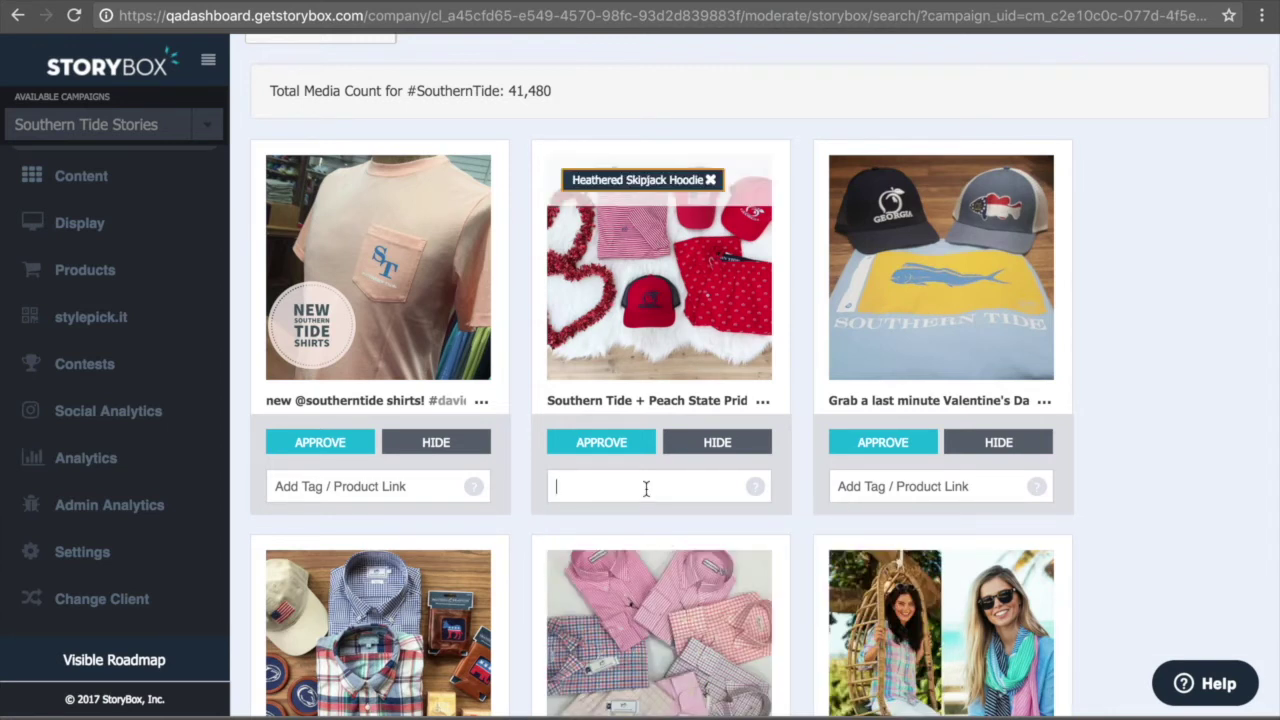
Using the search term "blue", tag the same post with the Embroidered Skipjack 12x18 pillow and approve it without permissions.
{"action": "type", "text": "blue"}
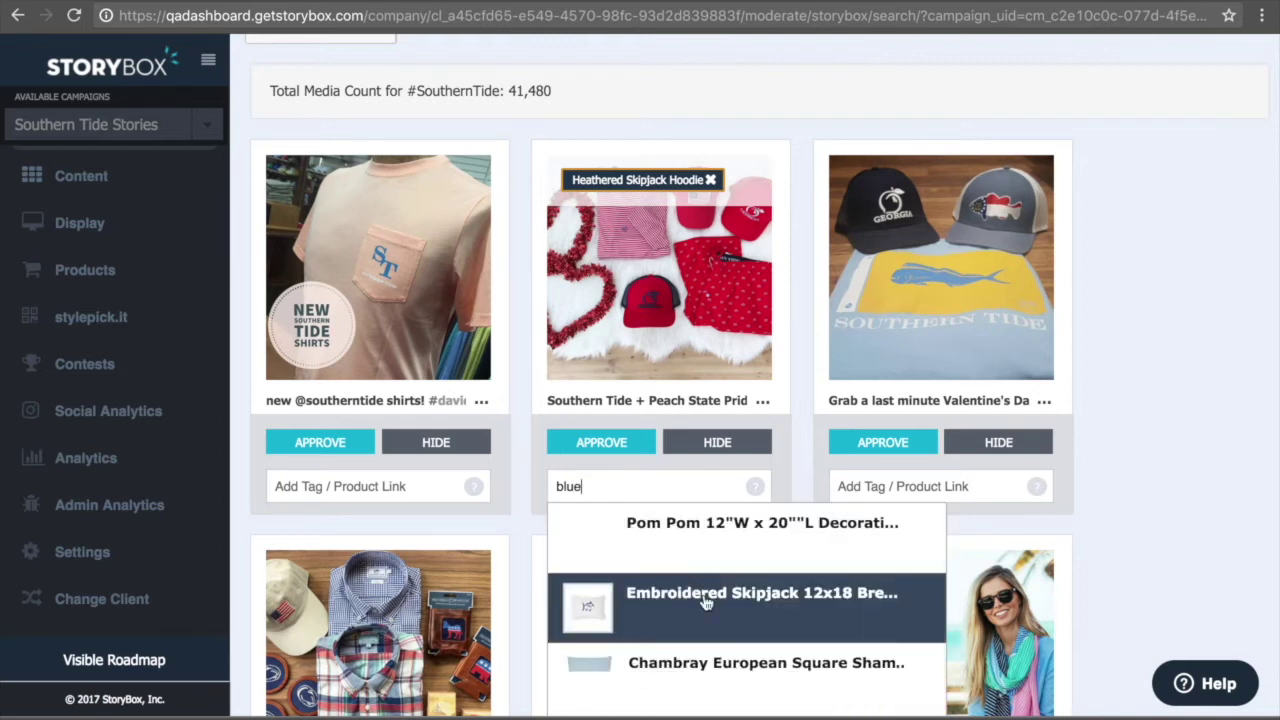
{"action": "left_click", "coordinate": [705, 592]}
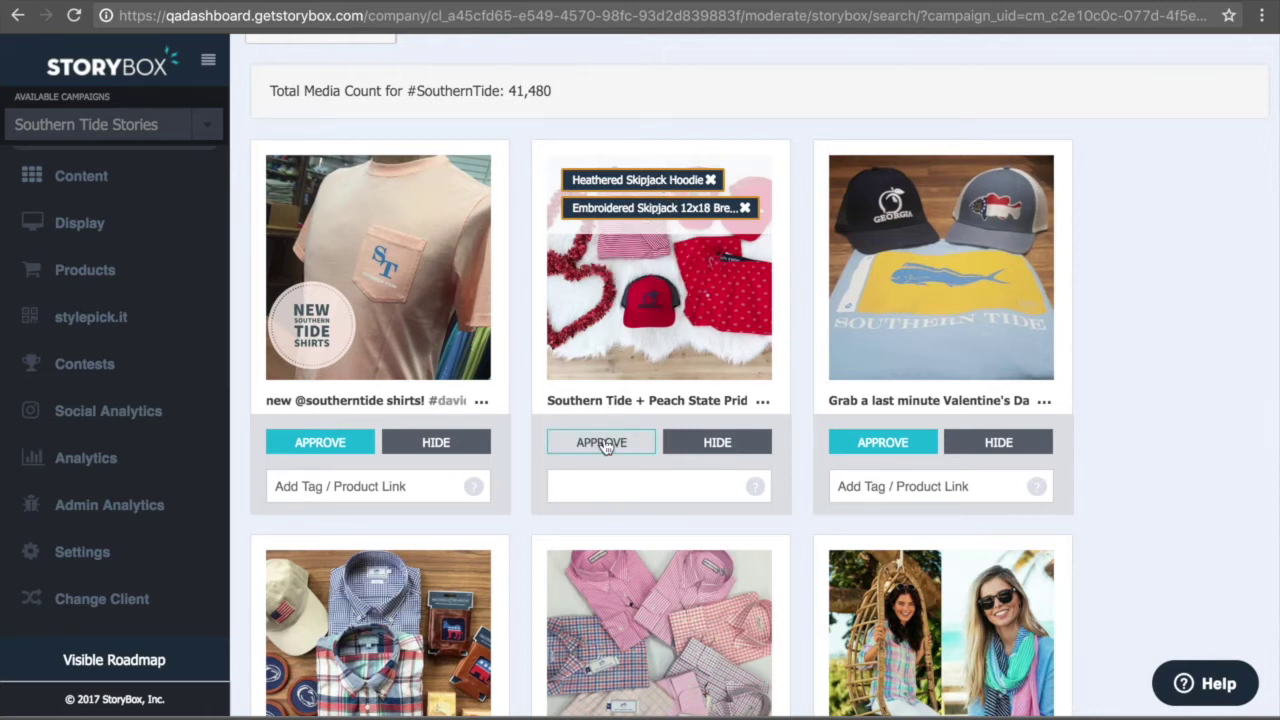
{"action": "left_click", "coordinate": [603, 443]}
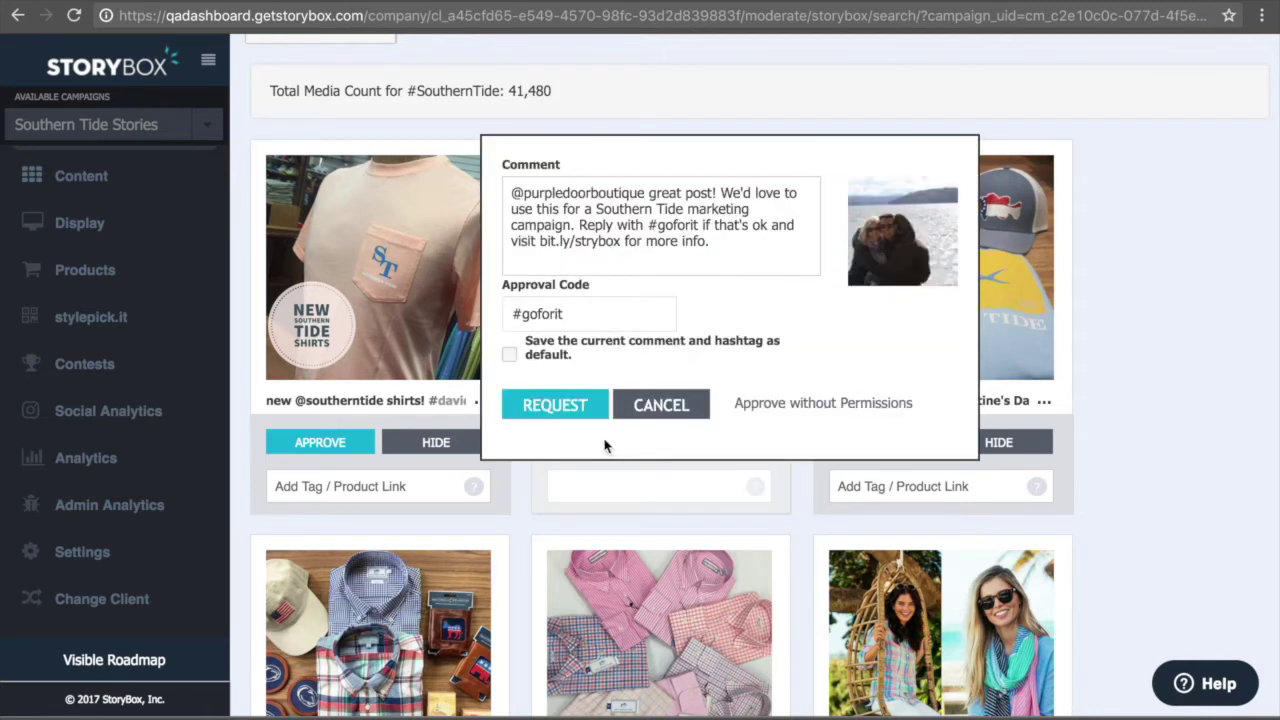
{"action": "left_click", "coordinate": [768, 403]}
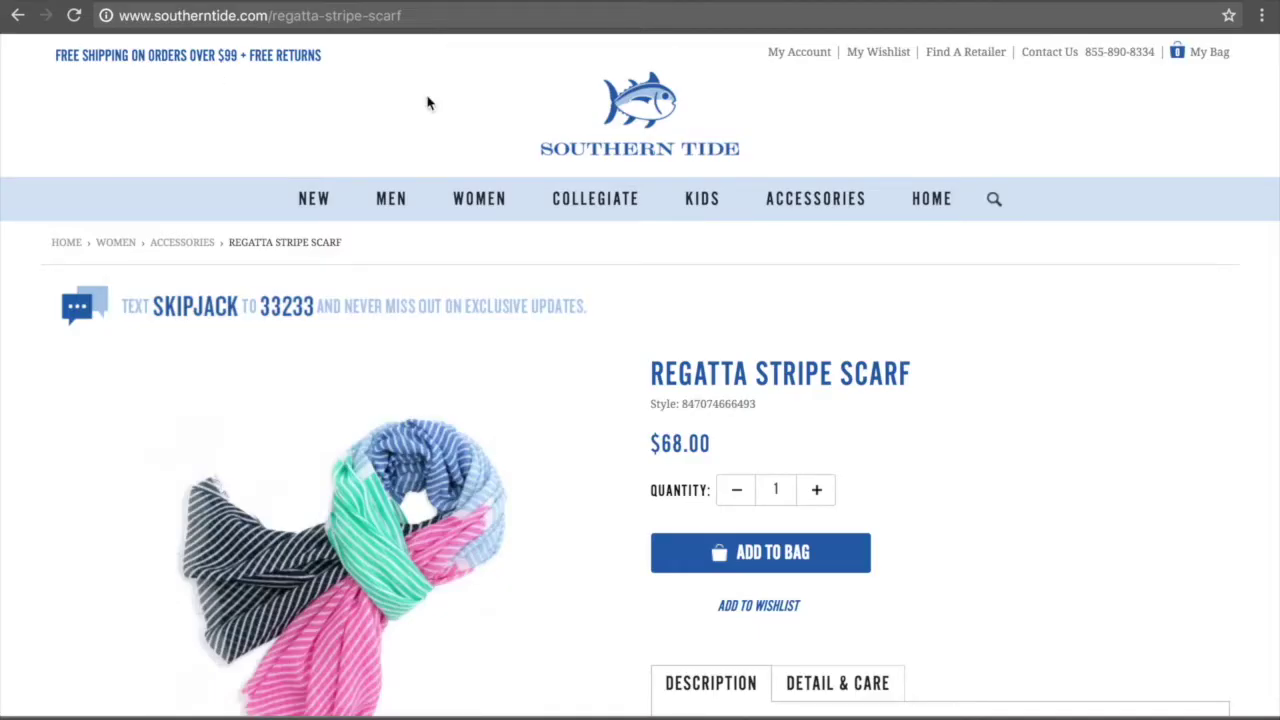
On the Southern Tide home page, open the red Valentine's post in the #FollowTheTide gallery and view its tagged products.
{"action": "left_click", "coordinate": [657, 92]}
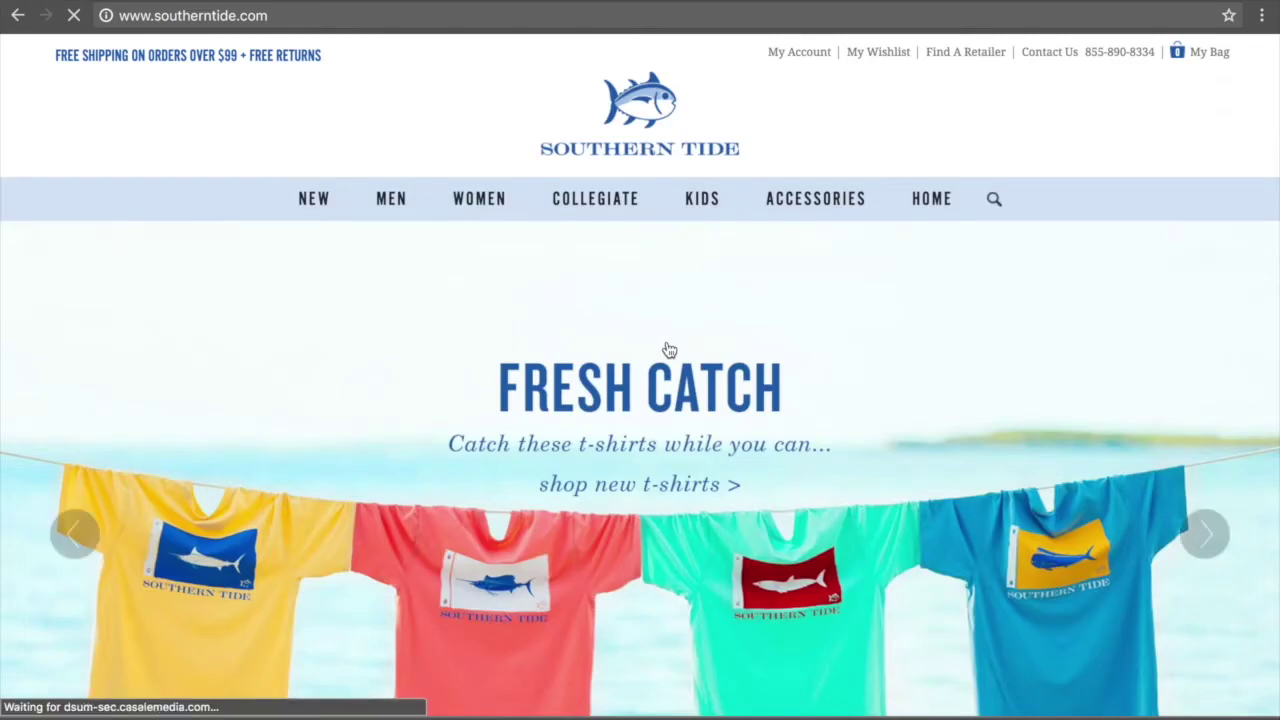
{"action": "scroll", "coordinate": [666, 349], "scroll_direction": "down", "scroll_amount": 5}
{"action": "scroll", "coordinate": [669, 349], "scroll_direction": "down", "scroll_amount": 8}
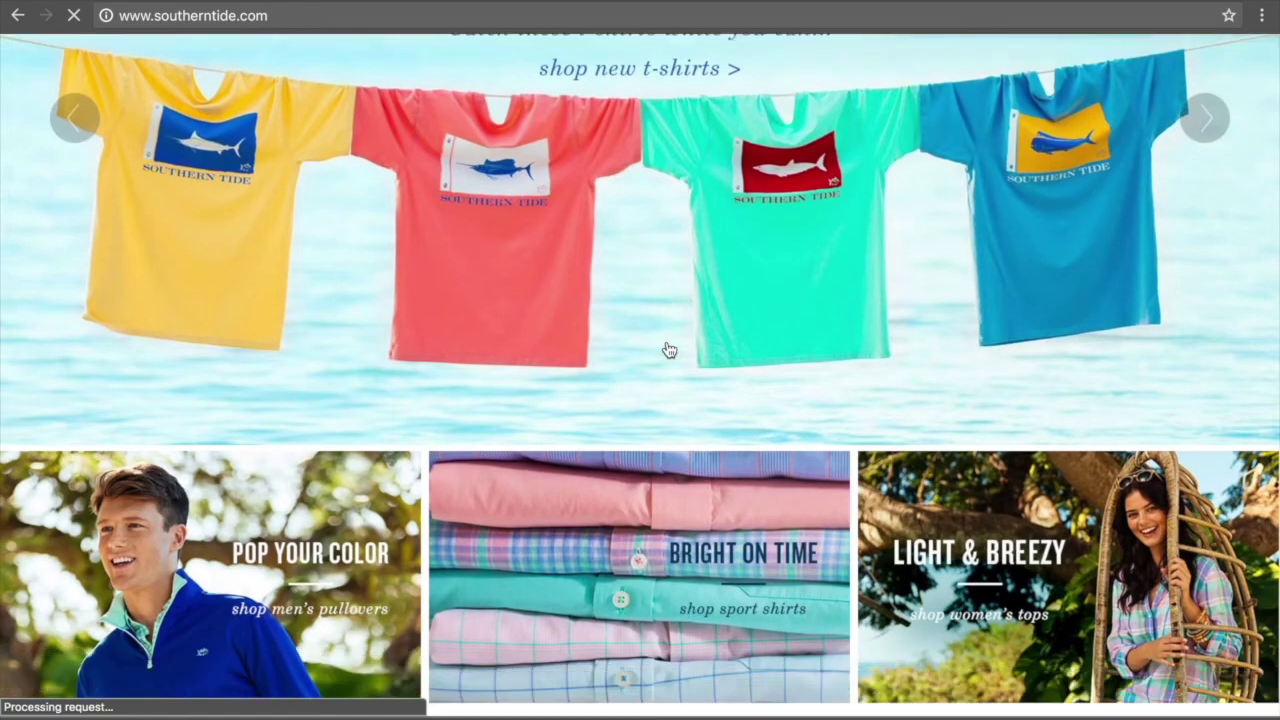
{"action": "scroll", "coordinate": [669, 349], "scroll_direction": "down", "scroll_amount": 4}
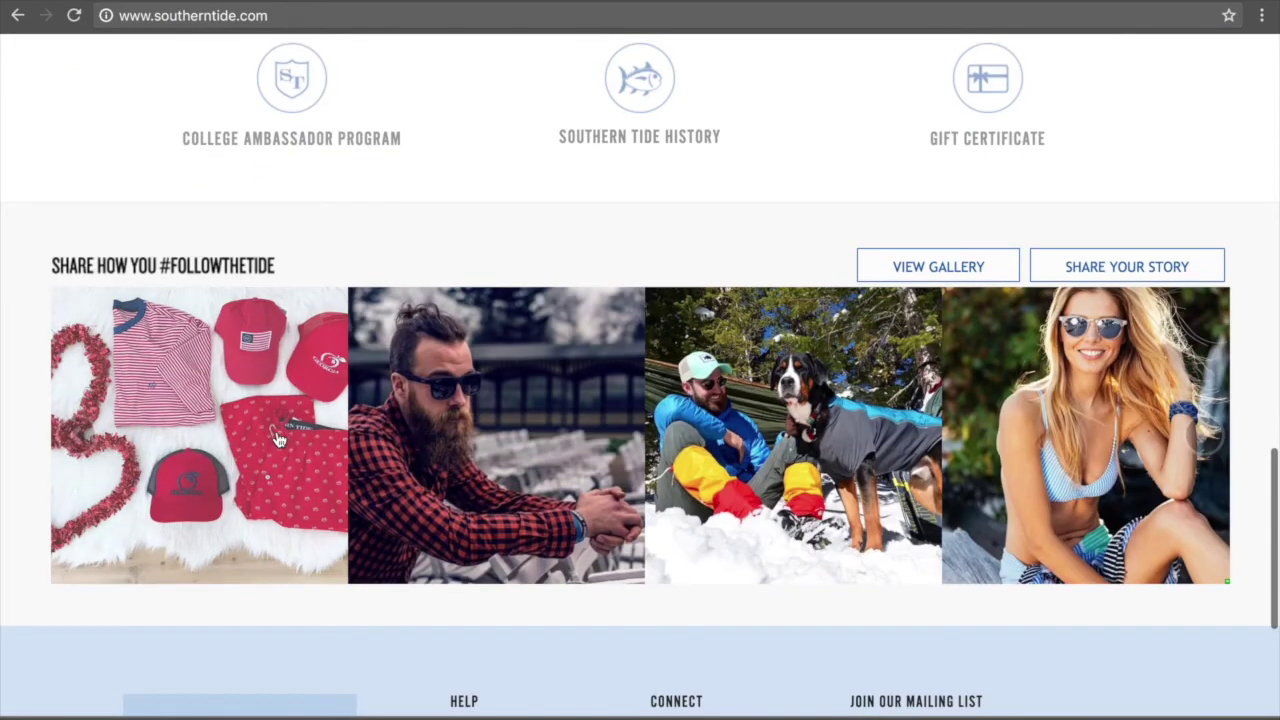
{"action": "left_click", "coordinate": [278, 440]}
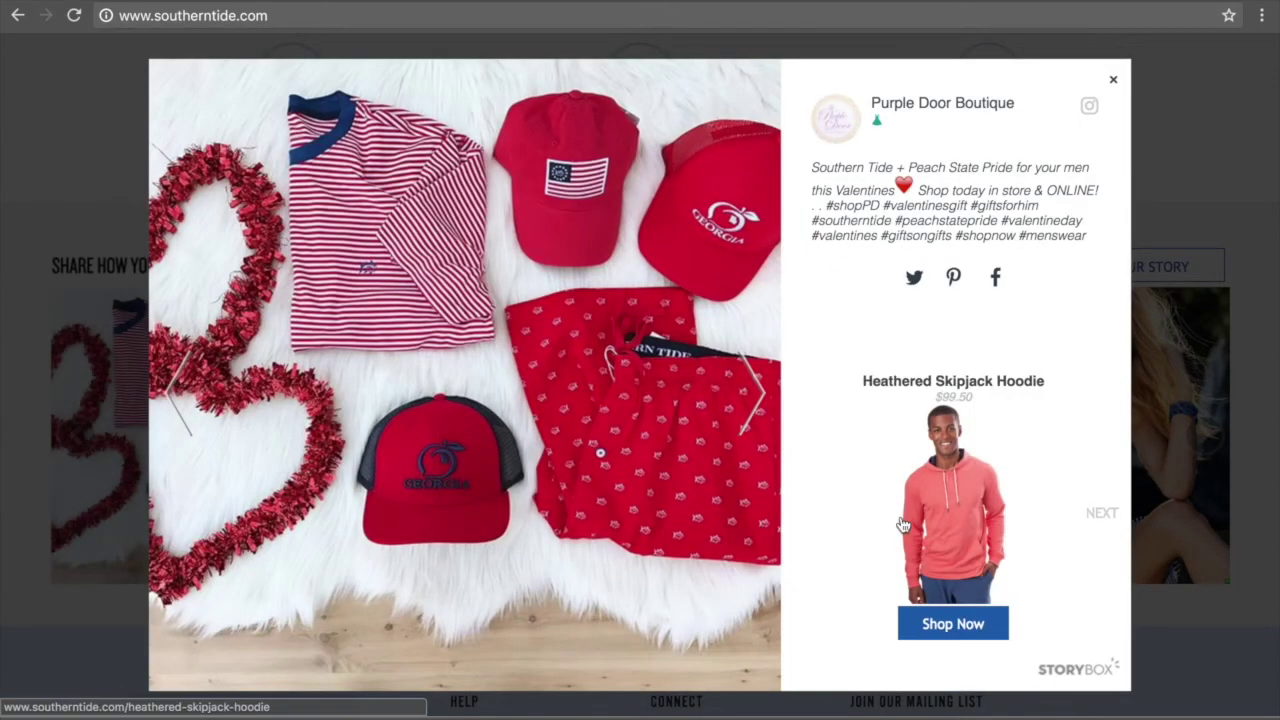
{"action": "left_click", "coordinate": [1100, 514]}
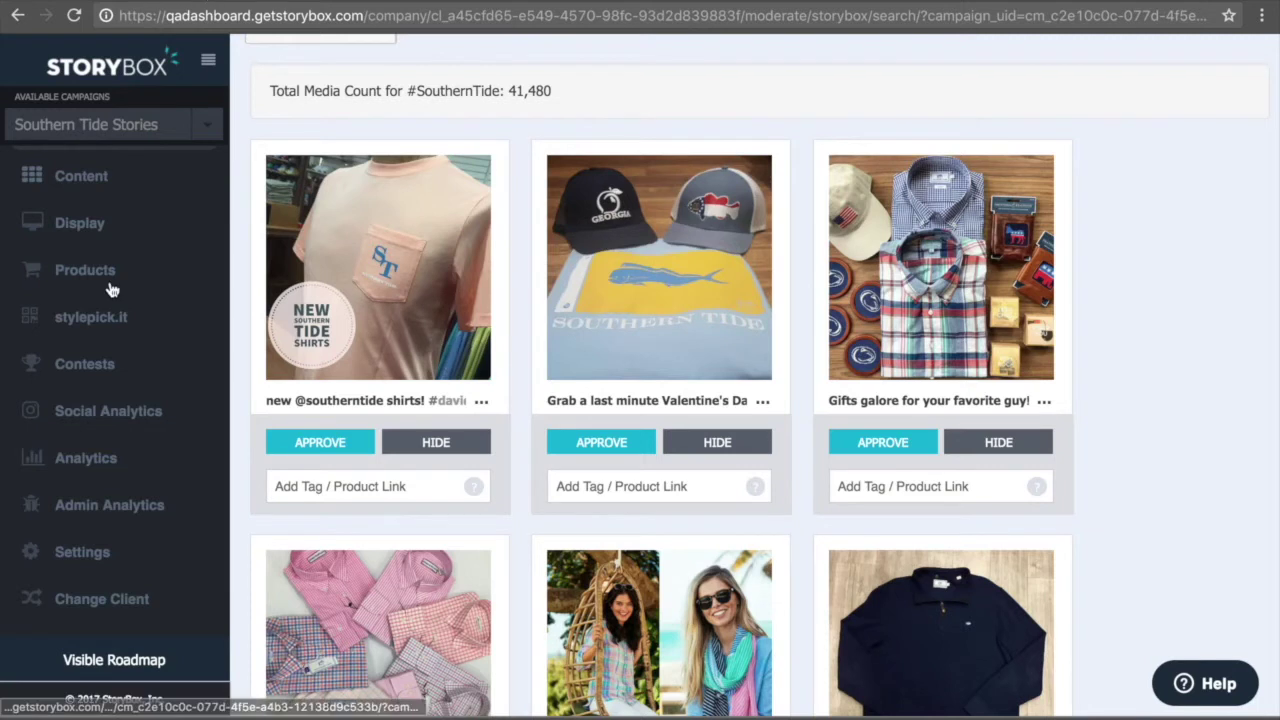
Open the StoryBox Products section and examine the content coverage chart, the product list with its story counts, and the product-adding options.
{"action": "left_click", "coordinate": [111, 285]}
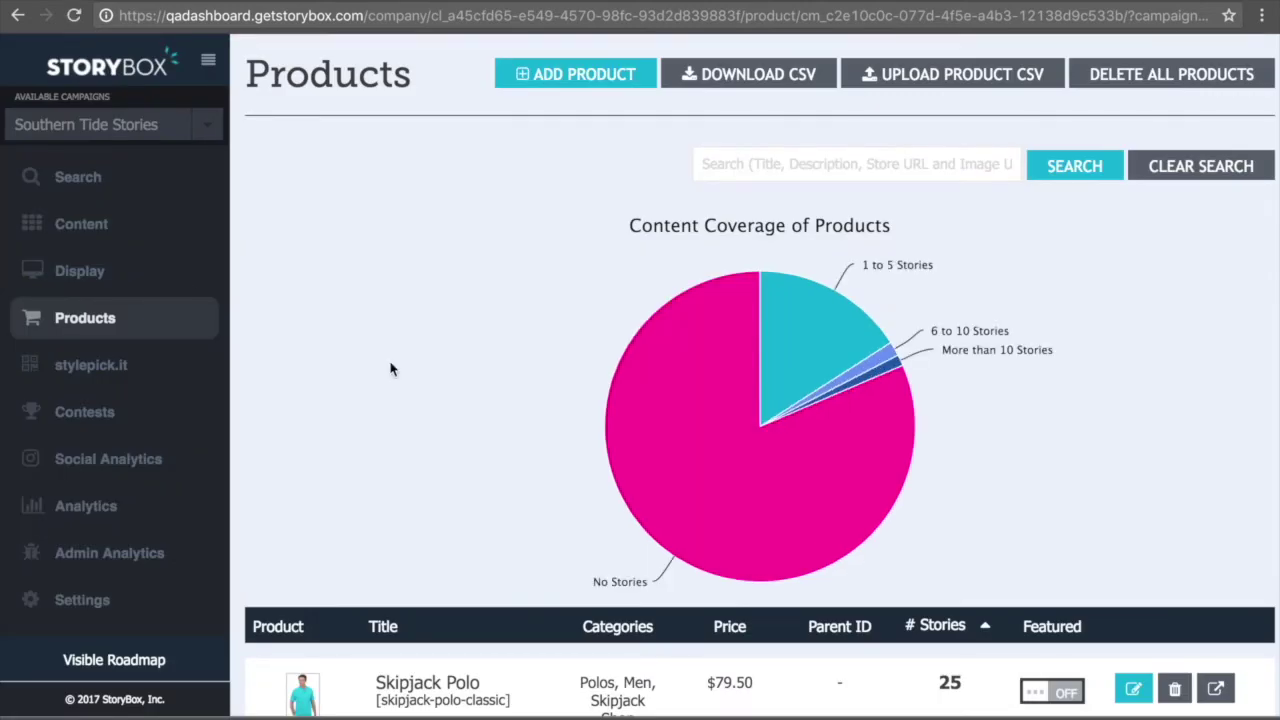
{"action": "scroll", "coordinate": [390, 368], "scroll_direction": "down", "scroll_amount": 3}
{"action": "scroll", "coordinate": [390, 365], "scroll_direction": "down", "scroll_amount": 8}
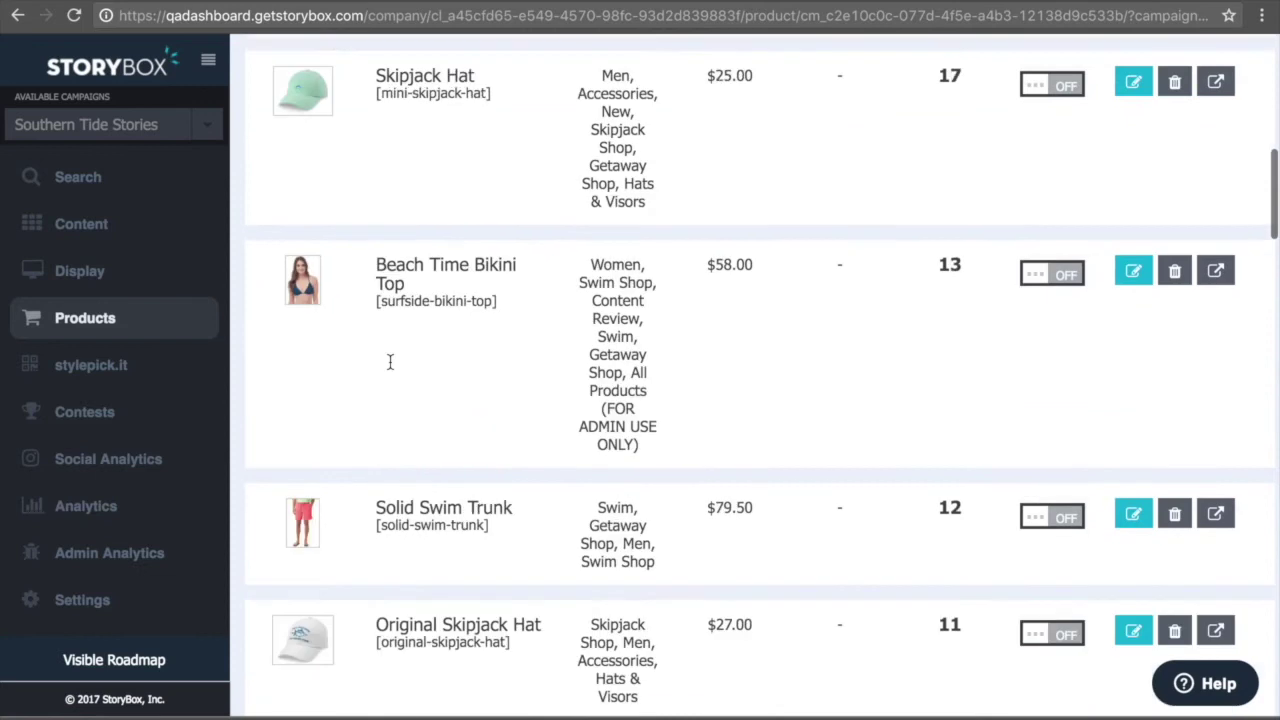
{"action": "scroll", "coordinate": [390, 362], "scroll_direction": "down", "scroll_amount": 10}
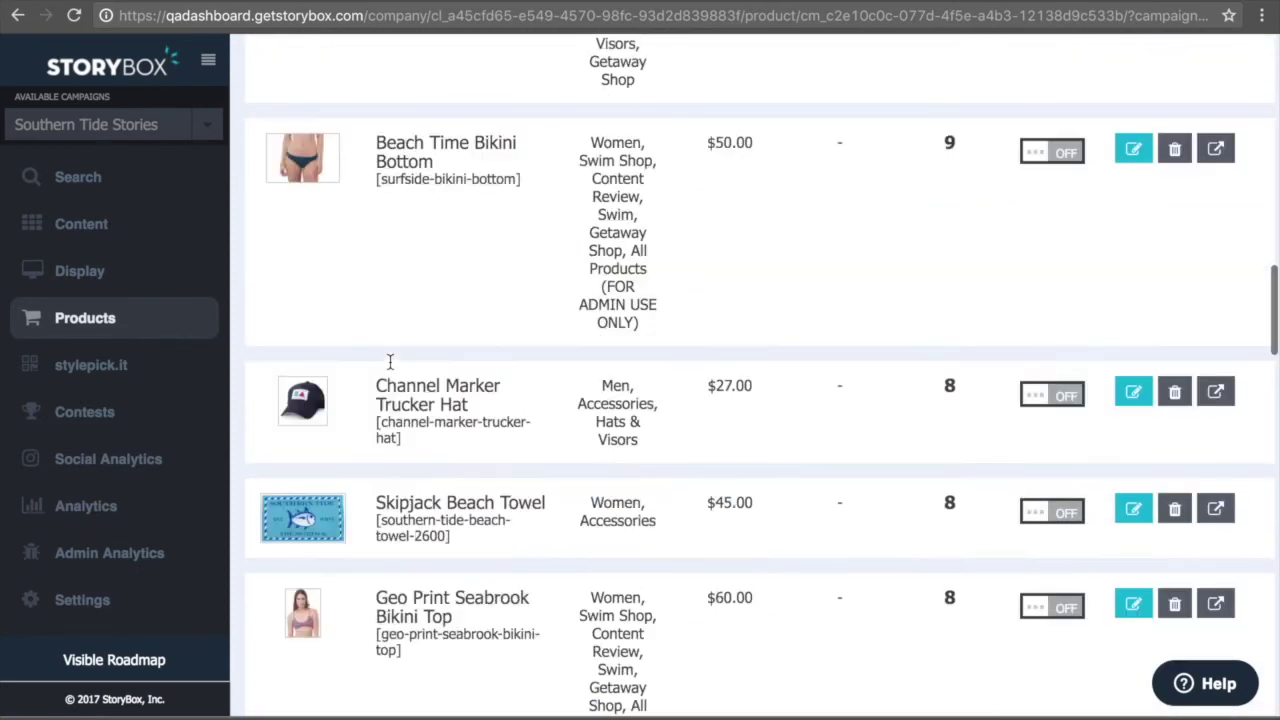
{"action": "scroll", "coordinate": [390, 365], "scroll_direction": "down", "scroll_amount": 6}
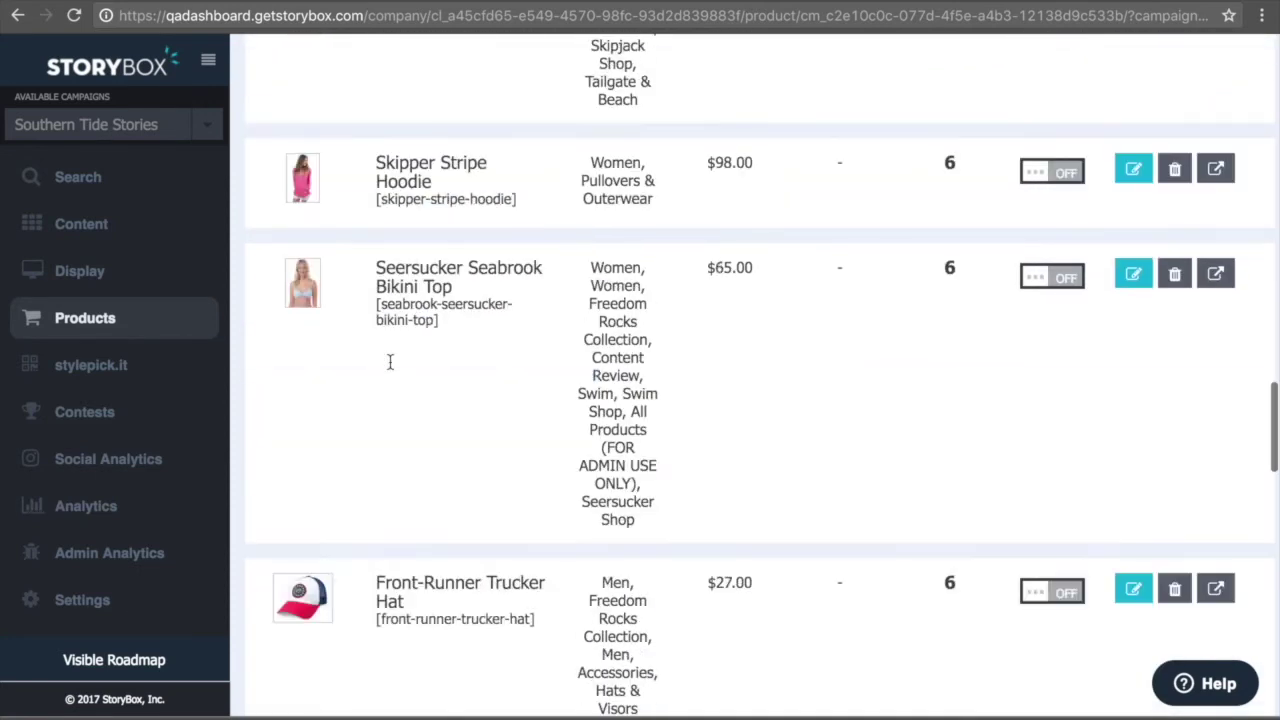
{"action": "scroll", "coordinate": [390, 362], "scroll_direction": "up", "scroll_amount": 20}
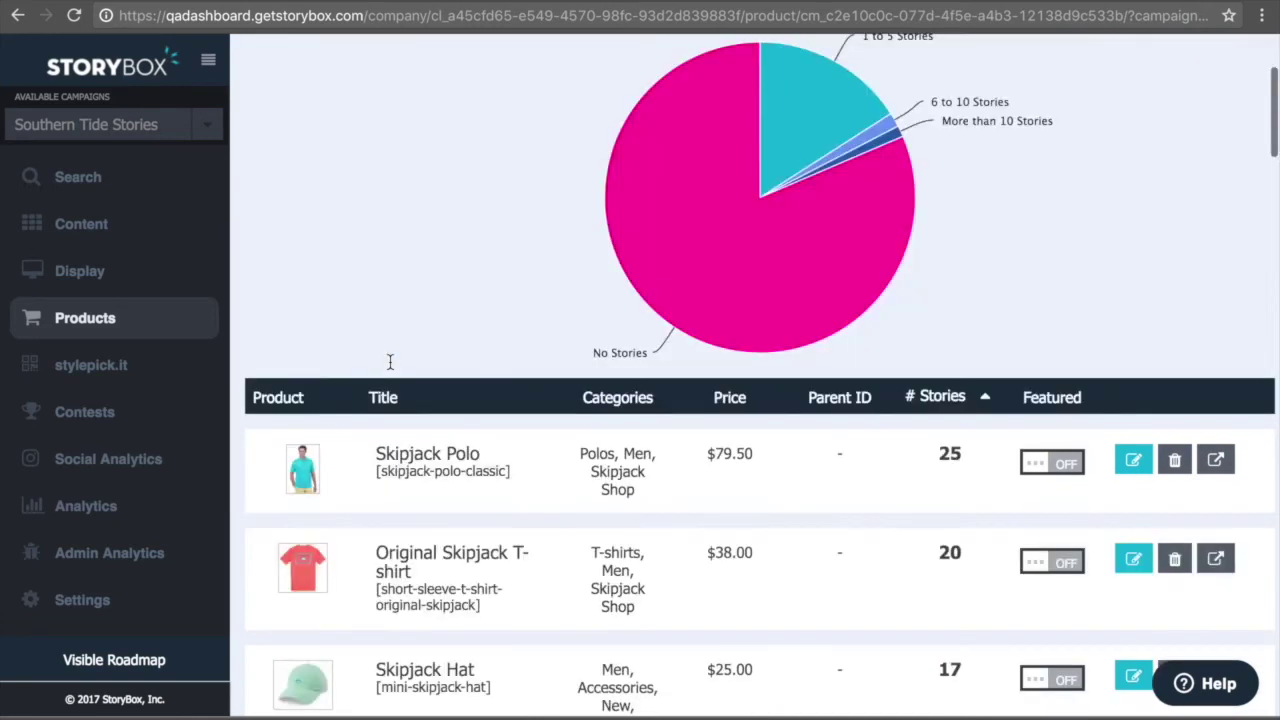
{"action": "scroll", "coordinate": [390, 362], "scroll_direction": "up", "scroll_amount": 1}
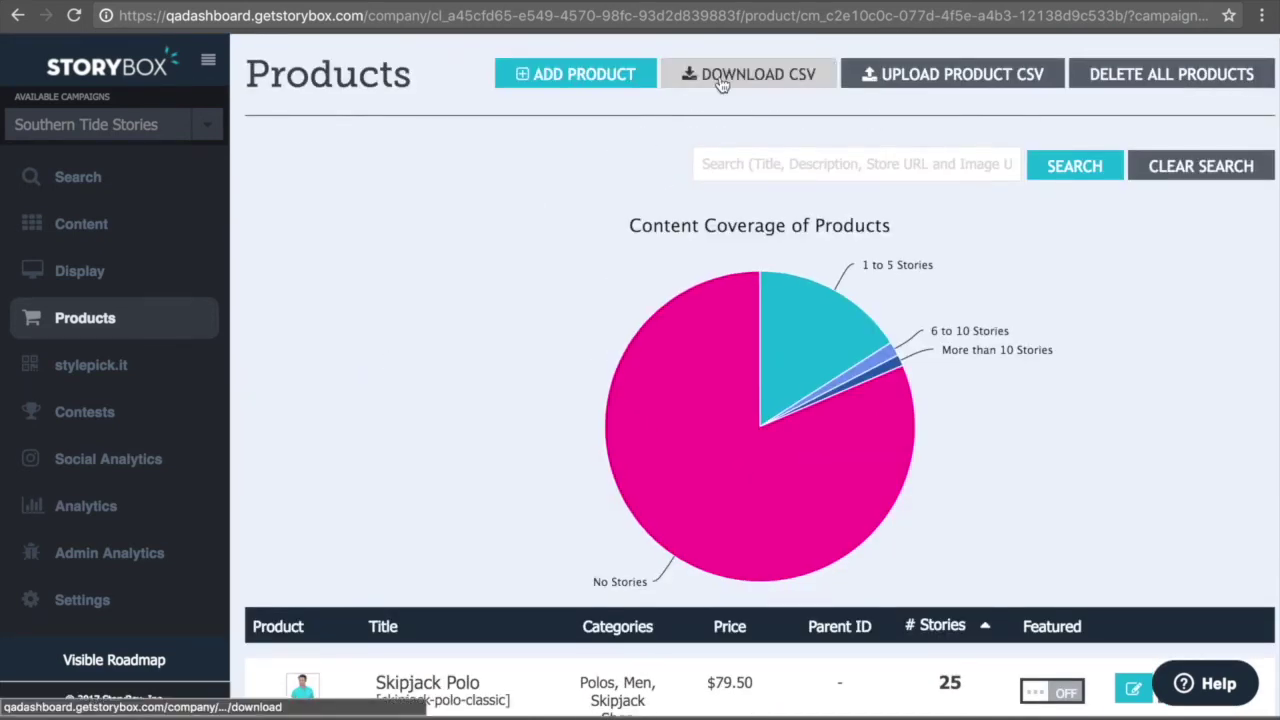
{"action": "left_click", "coordinate": [587, 88]}
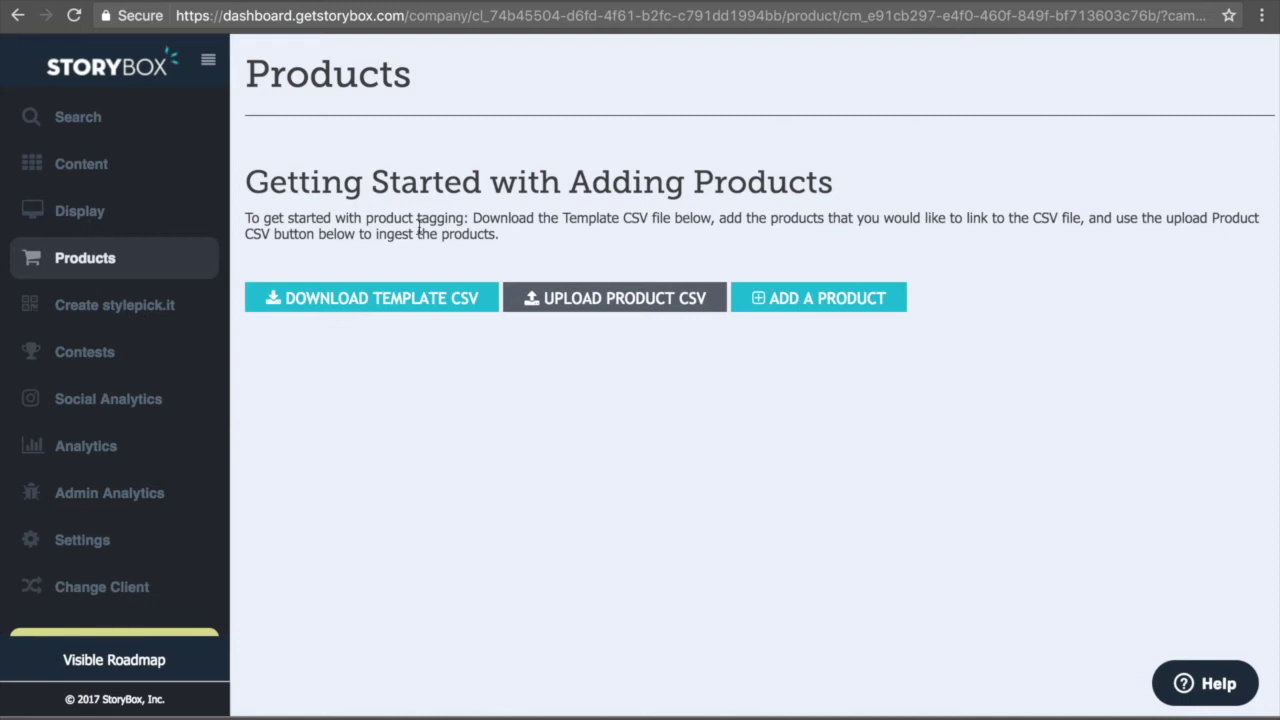
Download the product template CSV and clear the example product from row 2 of the spreadsheet, columns A to I.
{"action": "left_click", "coordinate": [408, 298]}
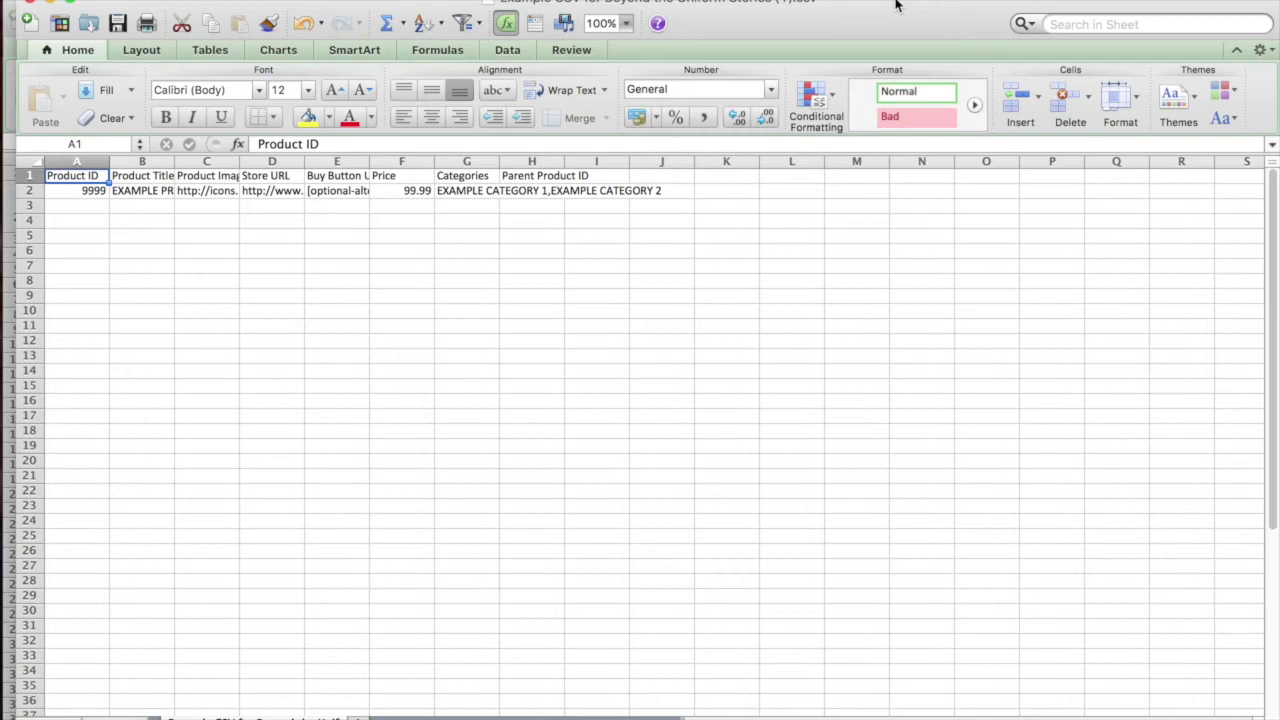
{"action": "key", "text": "Down"}
{"action": "key", "text": "shift+Right"}
{"action": "key", "text": "shift+Right"}
{"action": "key", "text": "shift+Right"}
{"action": "key", "text": "shift+Right"}
{"action": "key", "text": "shift+Right"}
{"action": "key", "text": "shift+Right"}
{"action": "key", "text": "shift+Right"}
{"action": "key", "text": "shift+Right"}
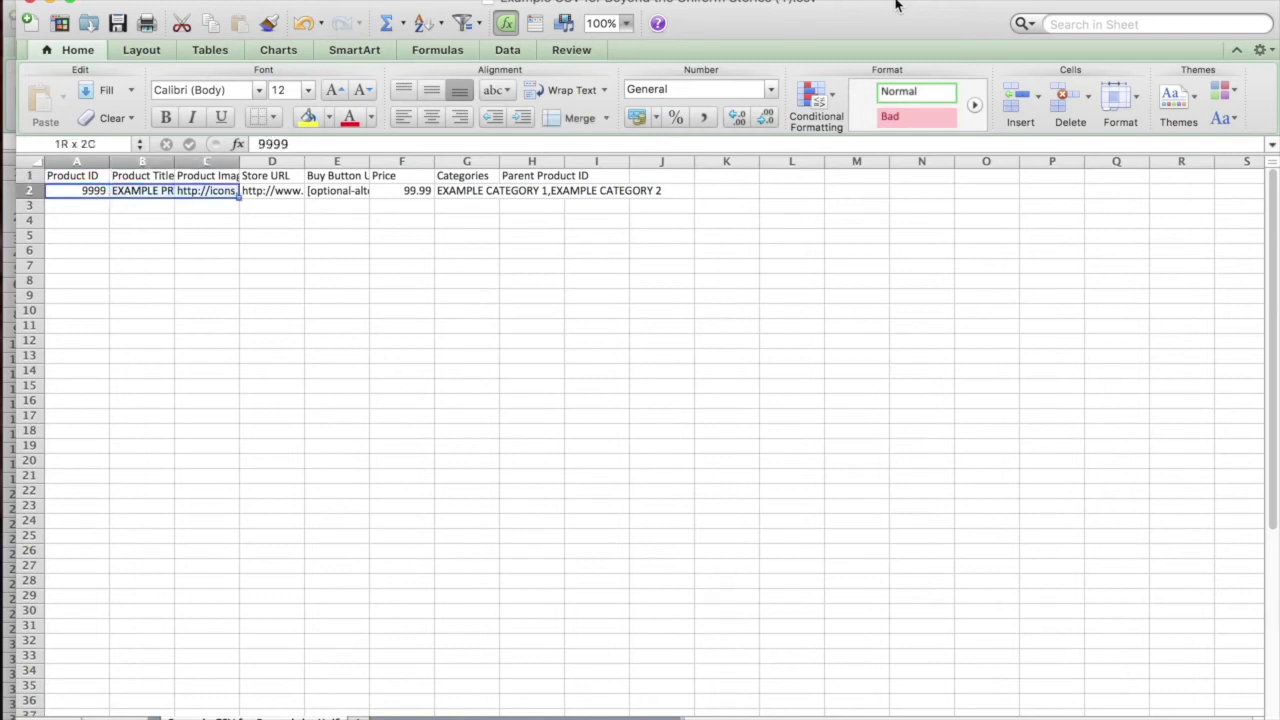
{"action": "key", "text": "Delete"}
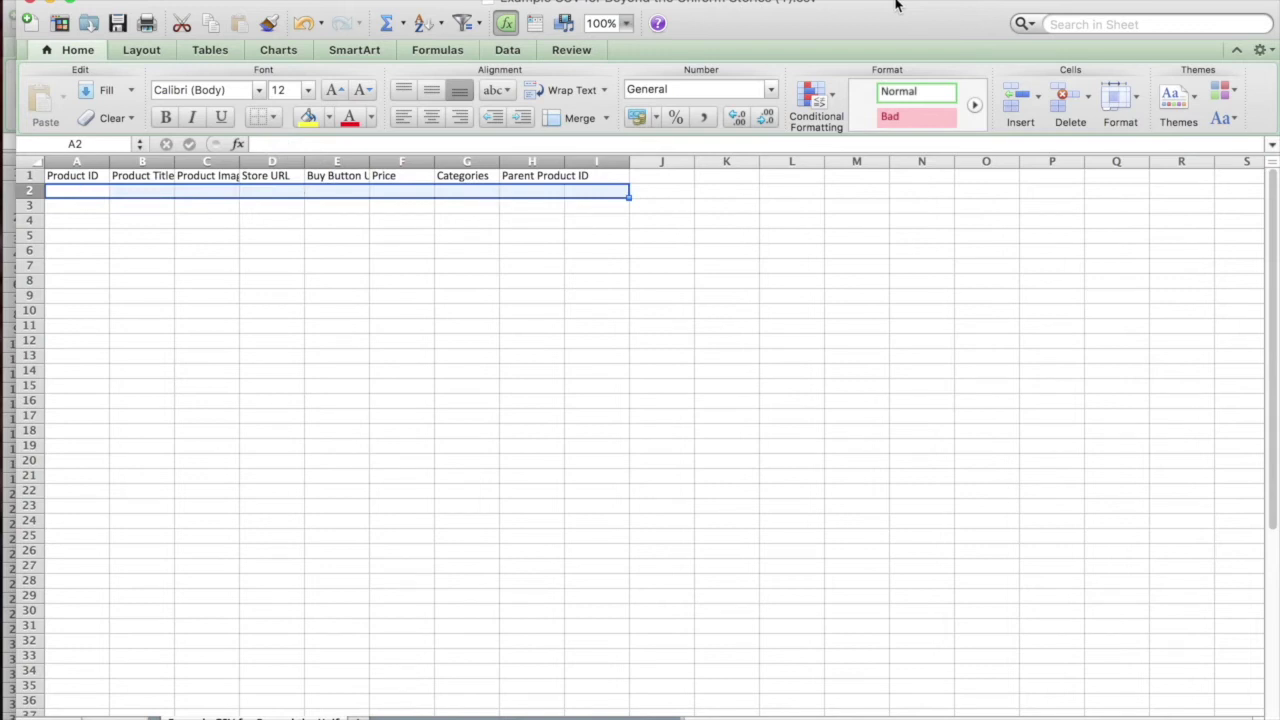
Copy embroidered-skipjack-breakfast-pillow-blue from the pillow page's web address into the Product ID cell A2 of the spreadsheet.
{"action": "key", "text": "super+Tab"}
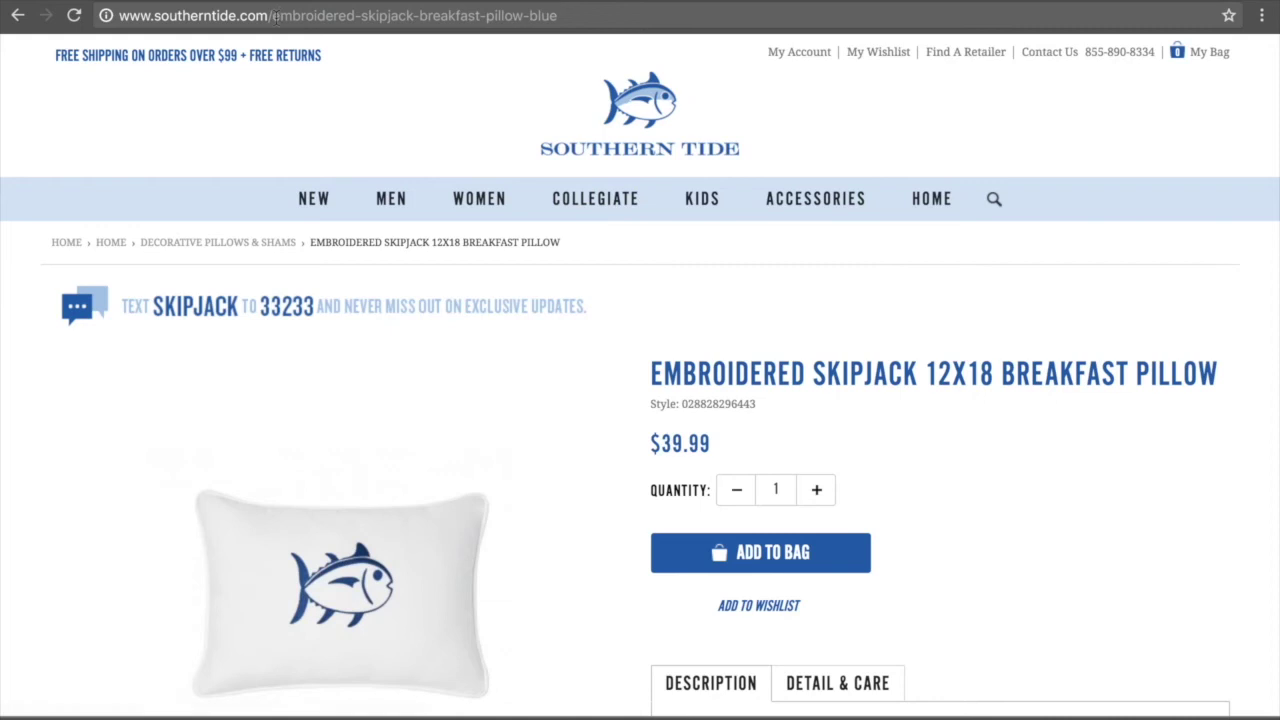
{"action": "left_click", "coordinate": [276, 17]}
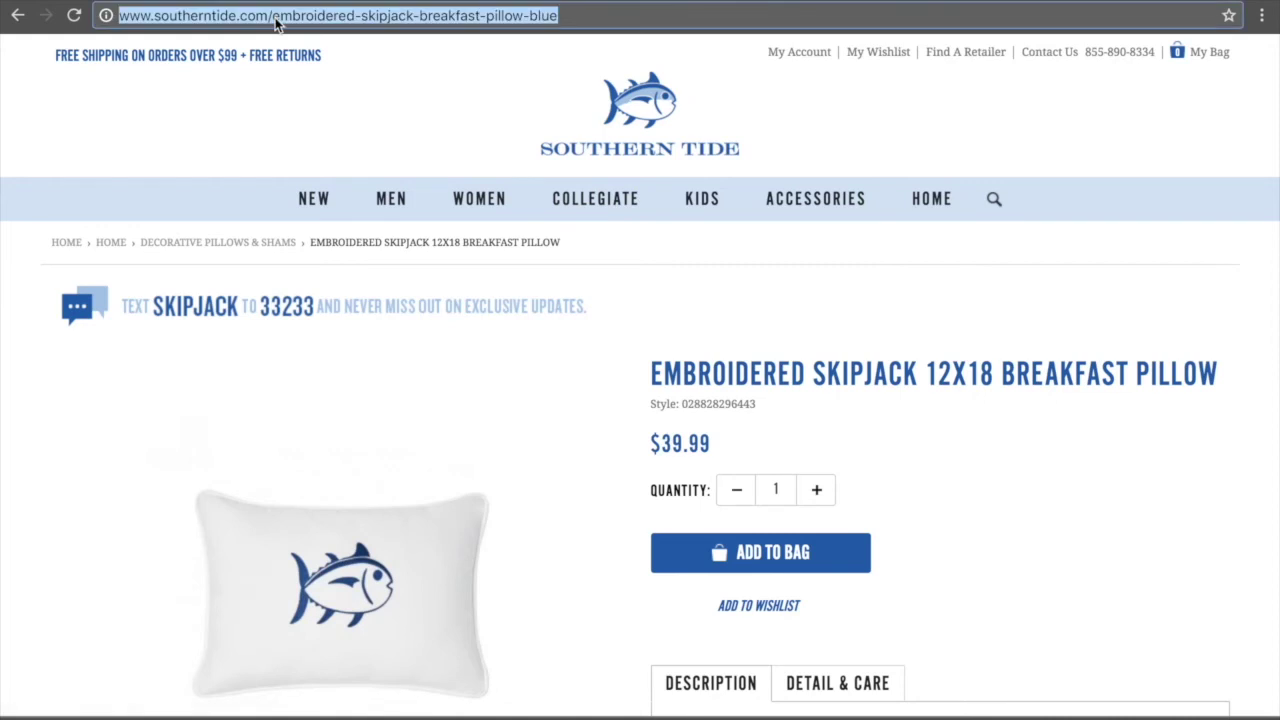
{"action": "left_click", "coordinate": [272, 17]}
{"action": "left_click_drag", "start_coordinate": [273, 17], "coordinate": [558, 16]}
{"action": "key", "text": "super+c"}
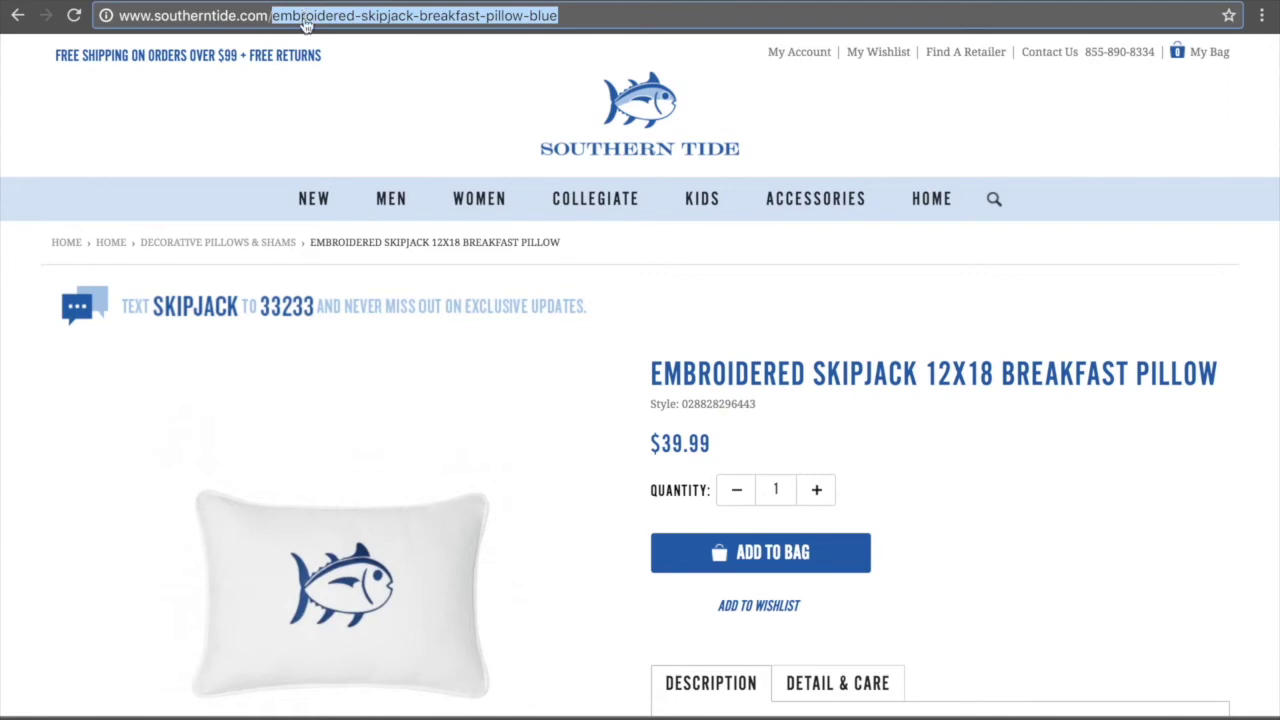
{"action": "key", "text": "super+Tab"}
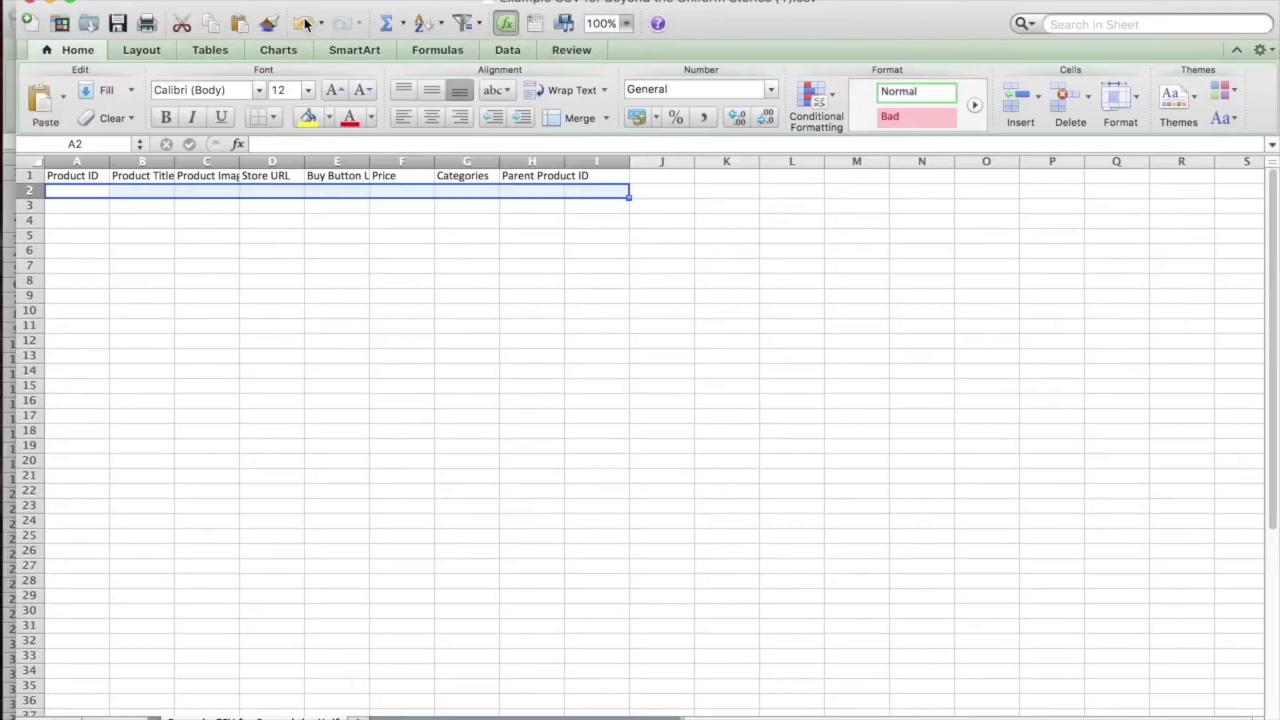
{"action": "key", "text": "super+v"}
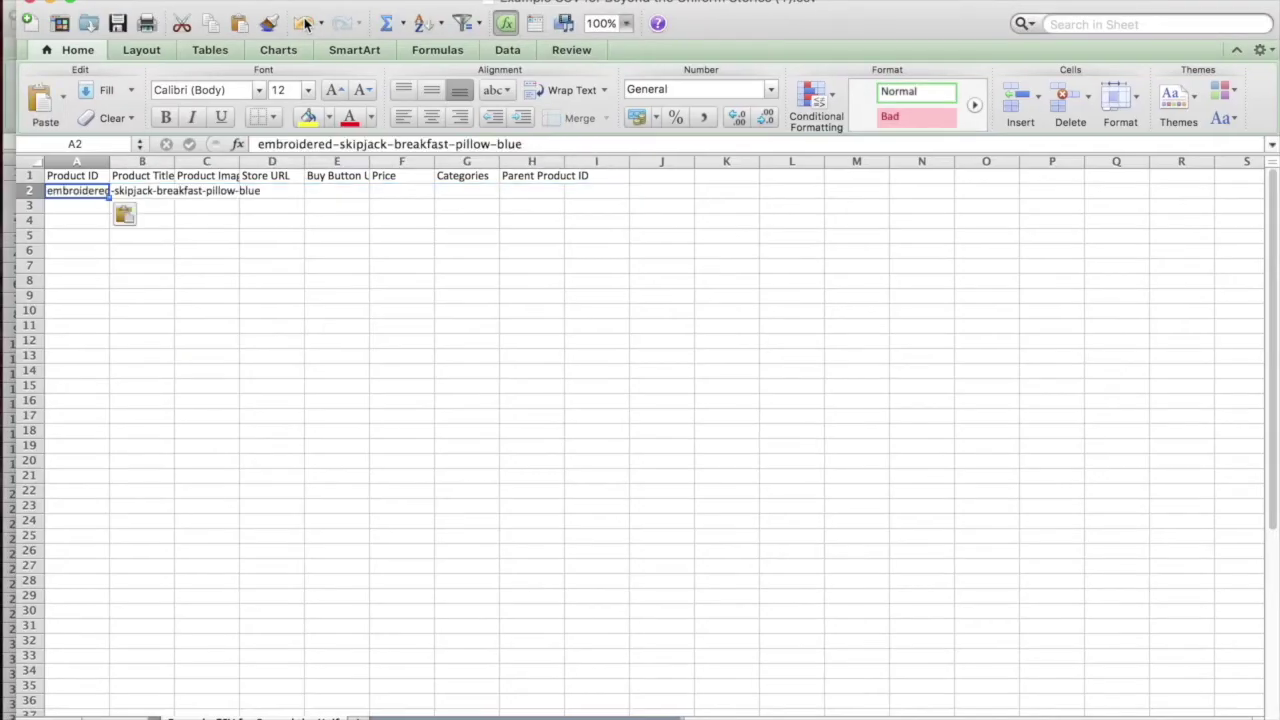
Copy the title EMBROIDERED SKIPJACK 12X18 BREAKFAST PILLOW from the store's pillow page into the Product Title cell B2 of the spreadsheet.
{"action": "key", "text": "Tab"}
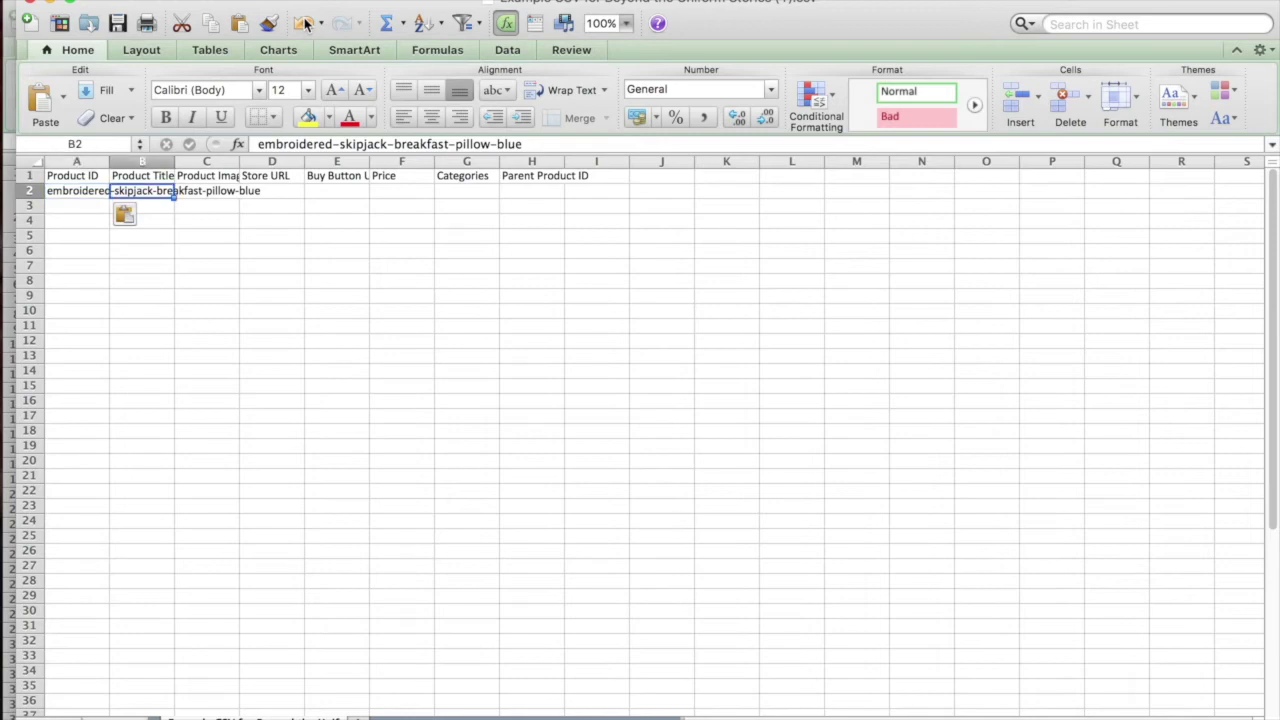
{"action": "key", "text": "super+Tab"}
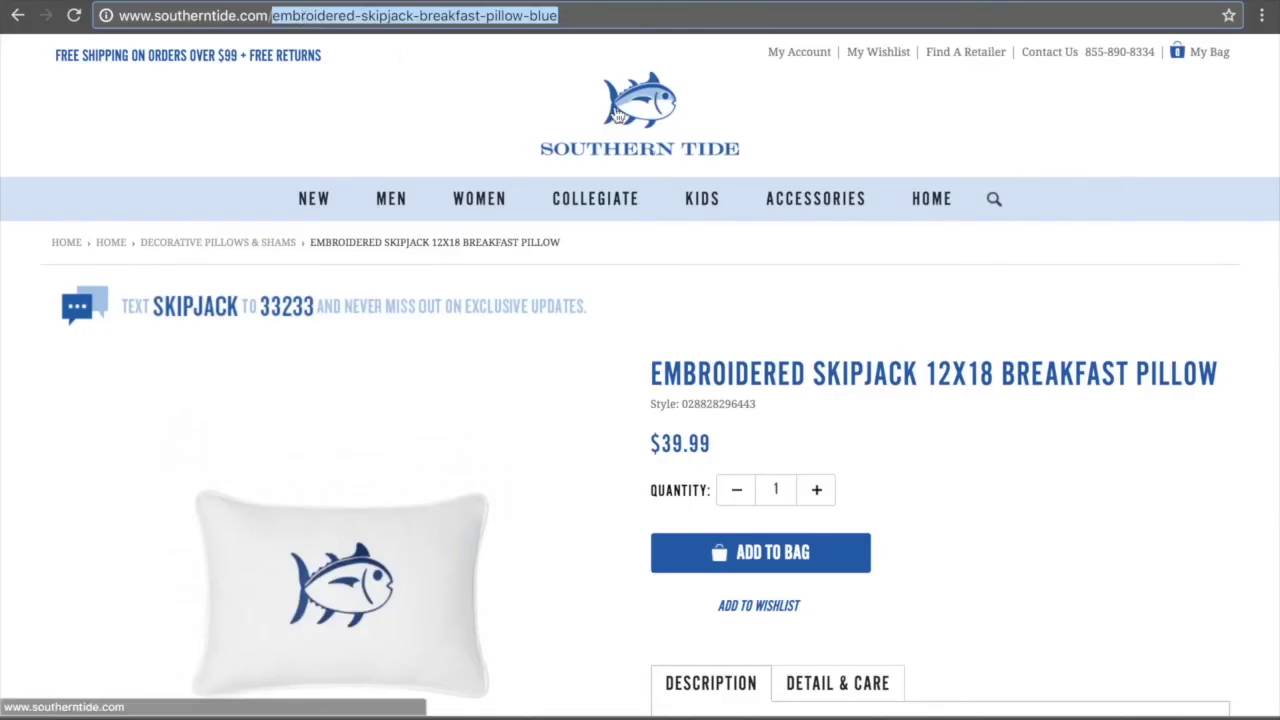
{"action": "left_click_drag", "start_coordinate": [652, 370], "coordinate": [1218, 375]}
{"action": "key", "text": "super+c"}
{"action": "key", "text": "ctrl+Left"}
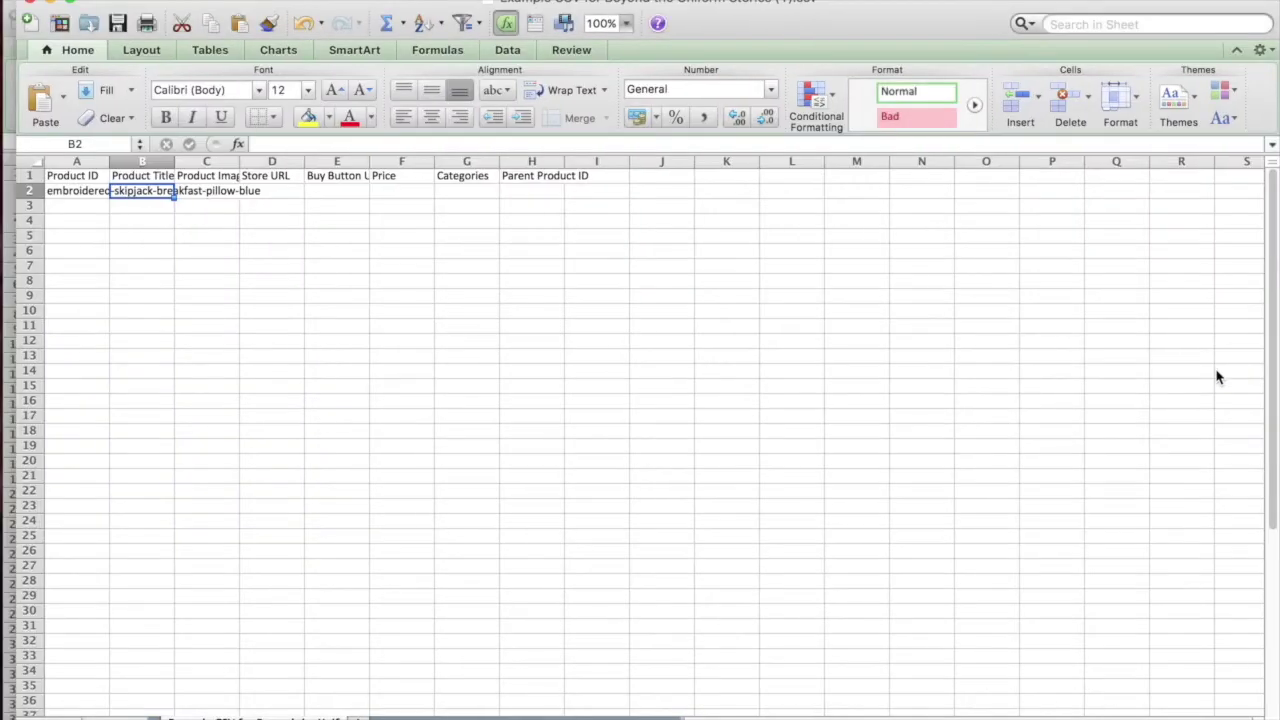
{"action": "key", "text": "super+v"}
{"action": "key", "text": "Tab"}
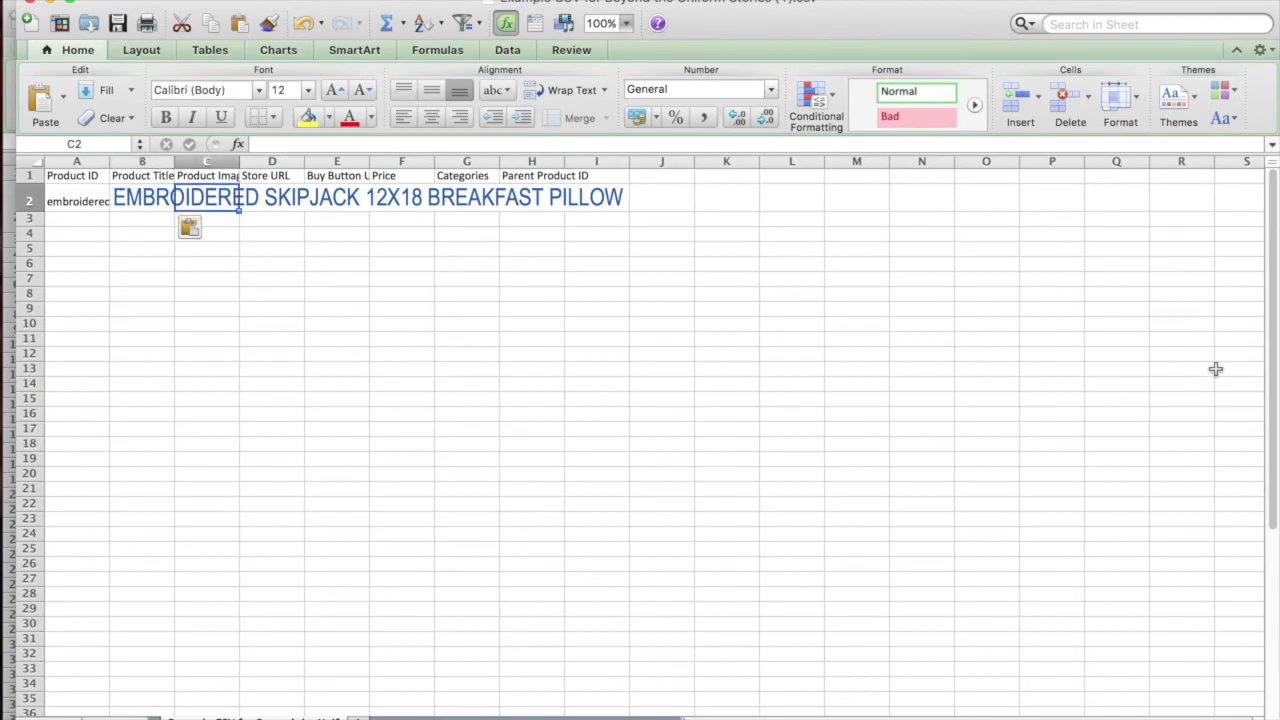
Open the enlarged pillow photo on the store page and copy its image address into the Product Image cell C2.
{"action": "key", "text": "ctrl+Right"}
{"action": "left_click", "coordinate": [330, 580]}
{"action": "right_click", "coordinate": [588, 397]}
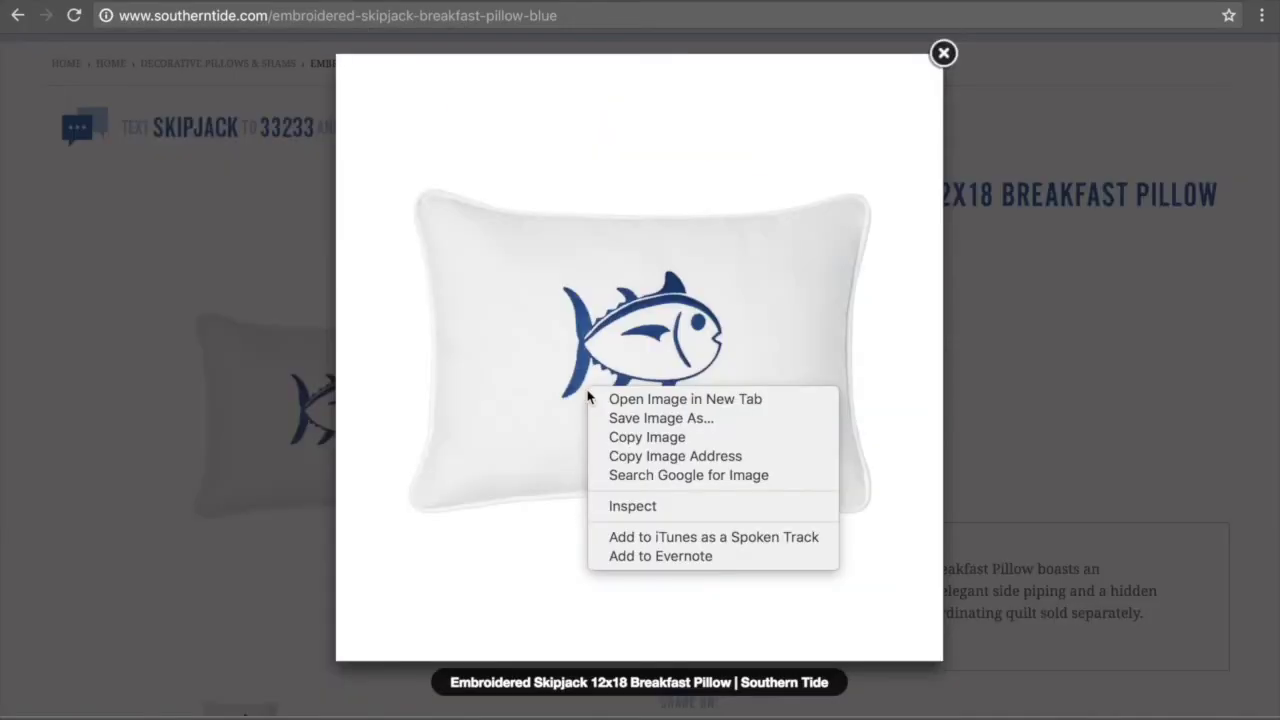
{"action": "left_click", "coordinate": [622, 455]}
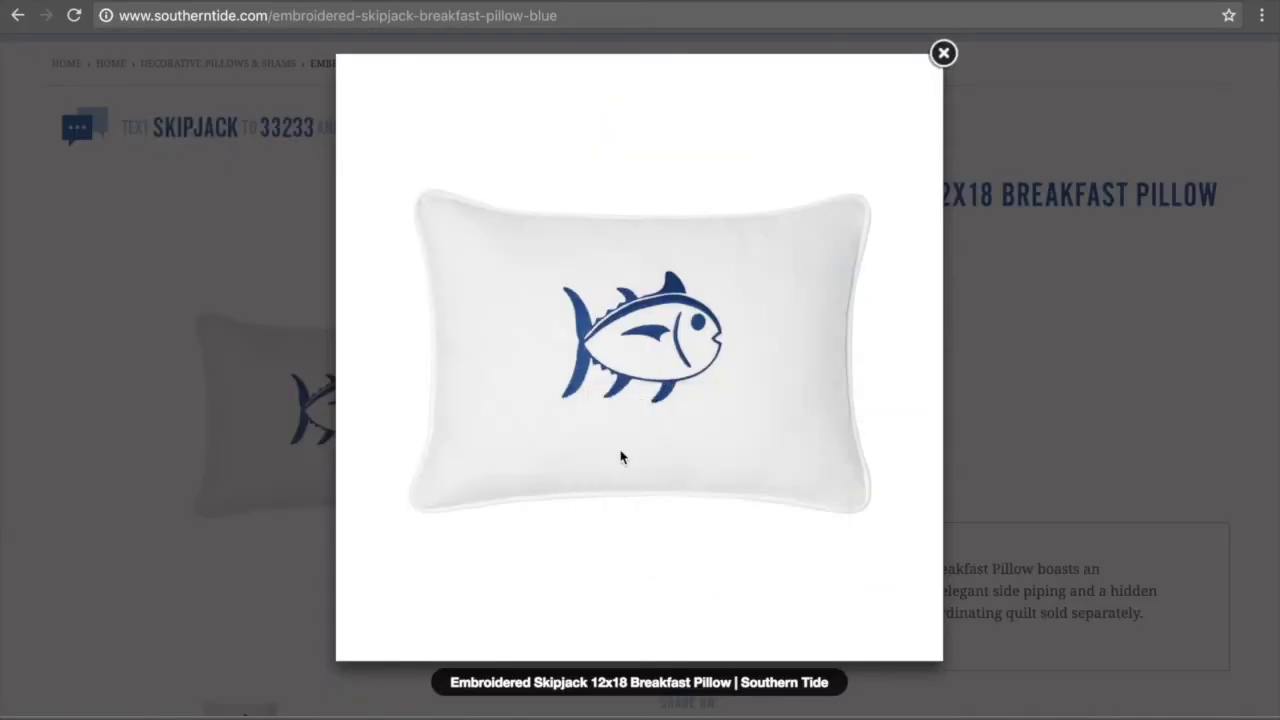
{"action": "key", "text": "super+Tab"}
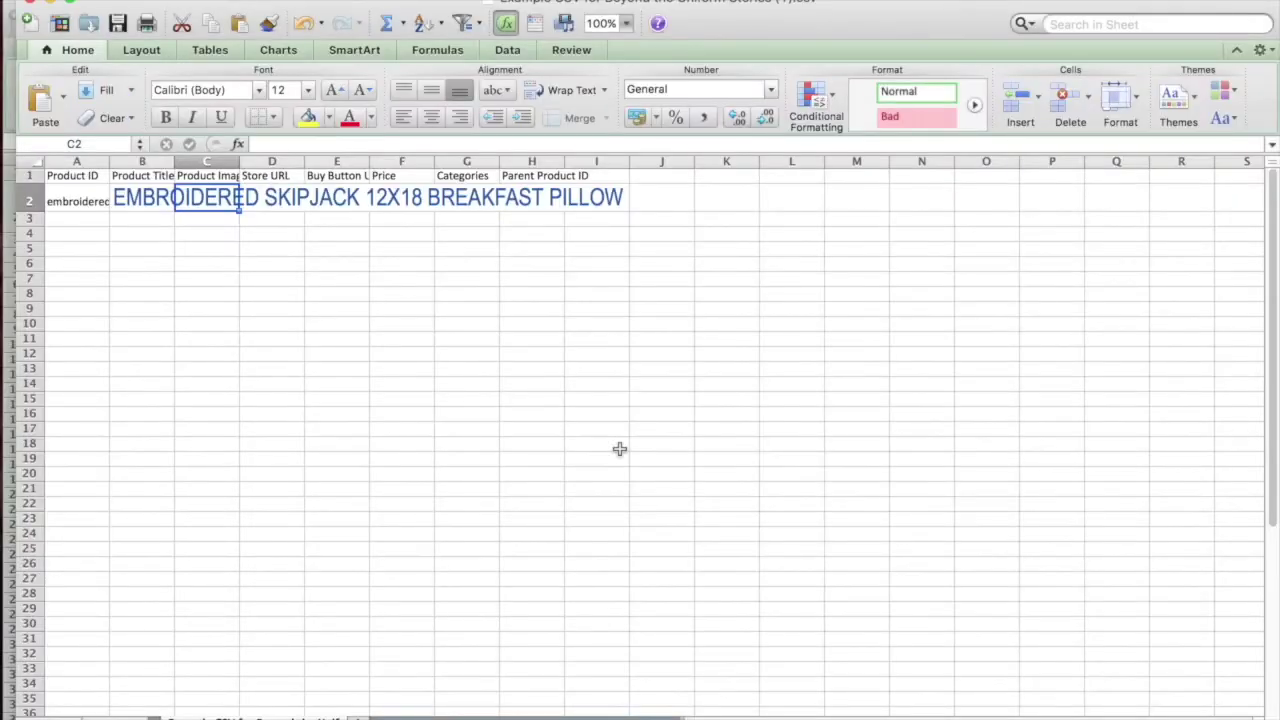
{"action": "key", "text": "super+v"}
{"action": "key", "text": "Tab"}
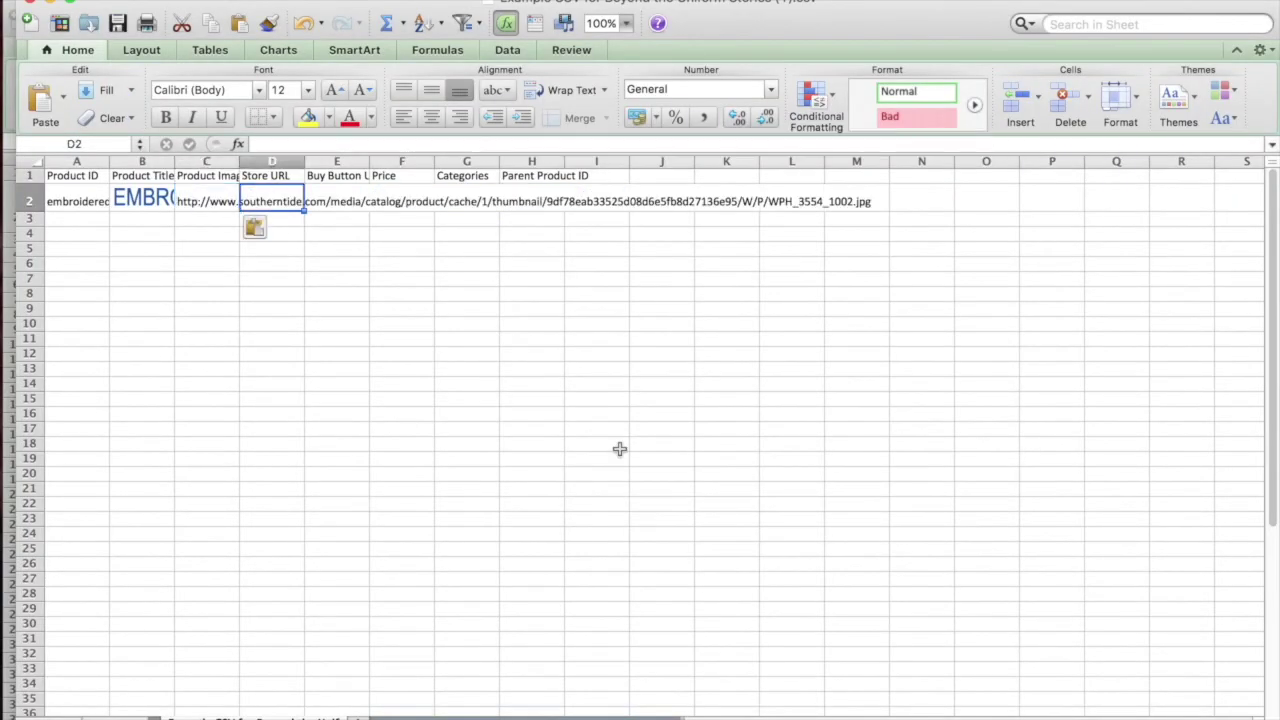
Copy the pillow page's full web address into the Store URL cell D2, leaving the Buy Button URL cell E2 empty.
{"action": "key", "text": "super+Tab"}
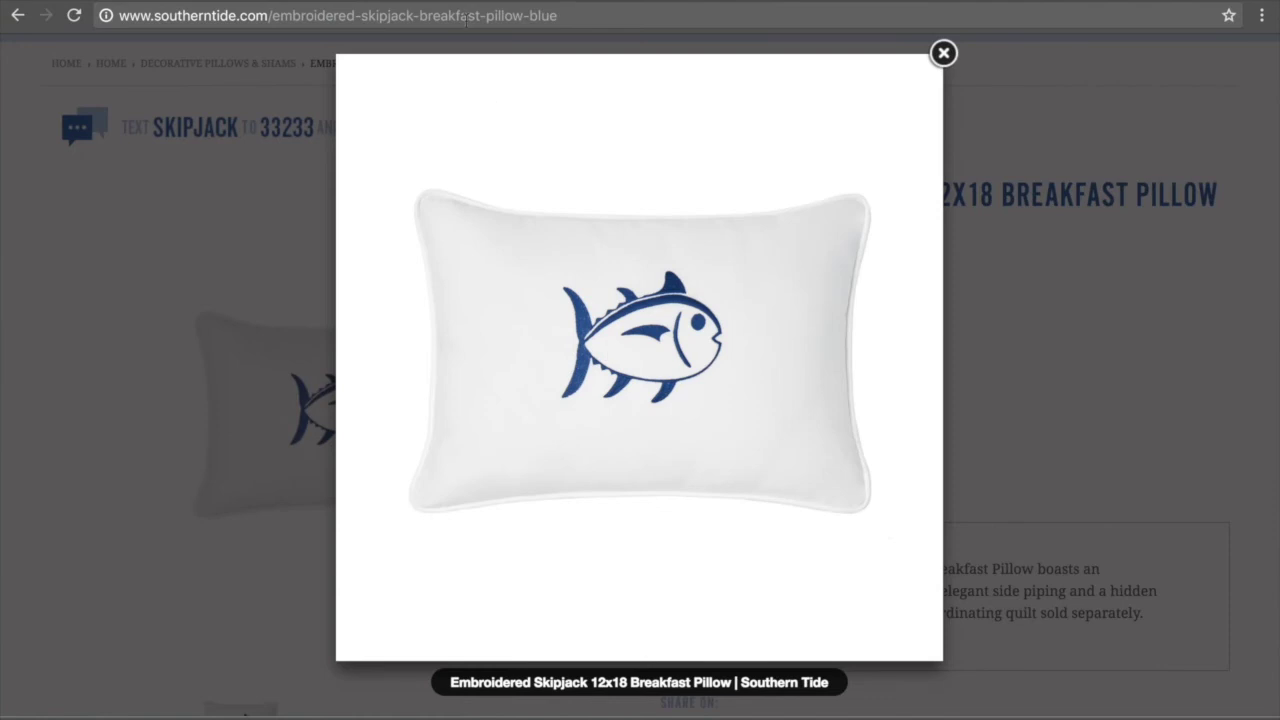
{"action": "left_click", "coordinate": [466, 20]}
{"action": "key", "text": "super+c"}
{"action": "key", "text": "ctrl+Left"}
{"action": "key", "text": "super+v"}
{"action": "key", "text": "Right"}
{"action": "key", "text": "Up"}
{"action": "key", "text": "Down"}
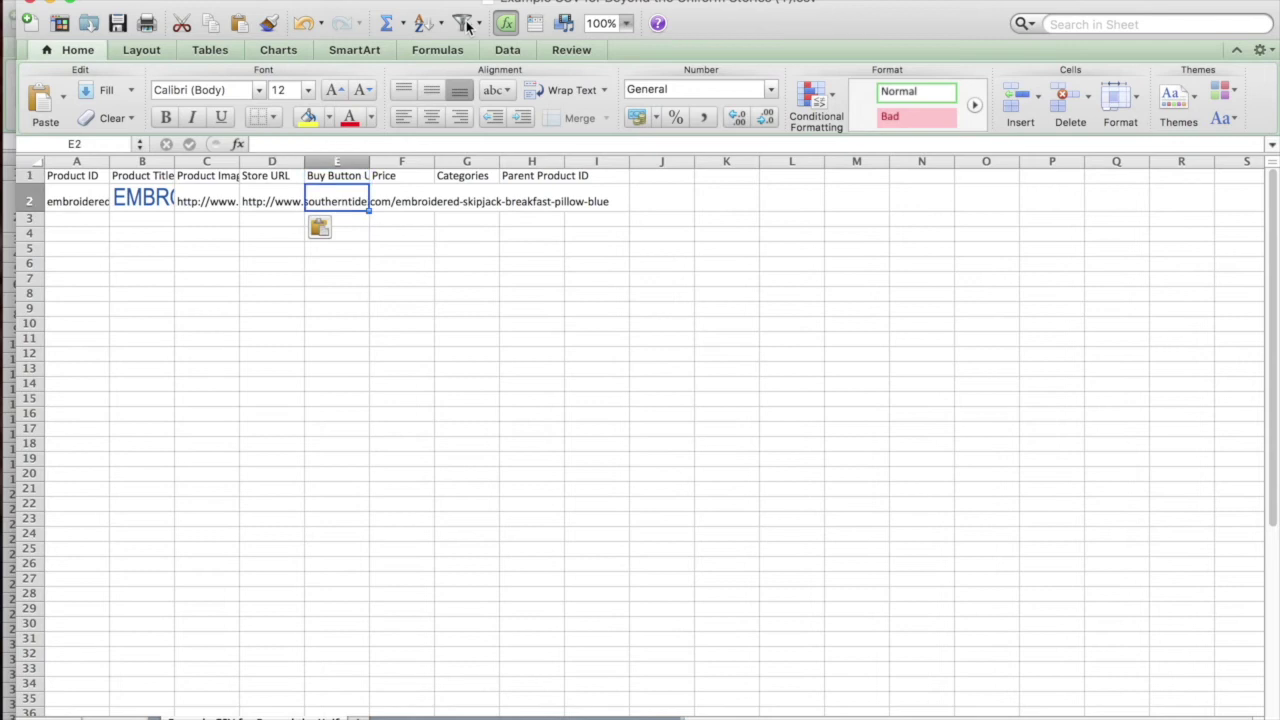
Close the enlarged photo to check the pillow's price on the store page and enter 39.99 in the Price cell F2.
{"action": "key", "text": "Right"}
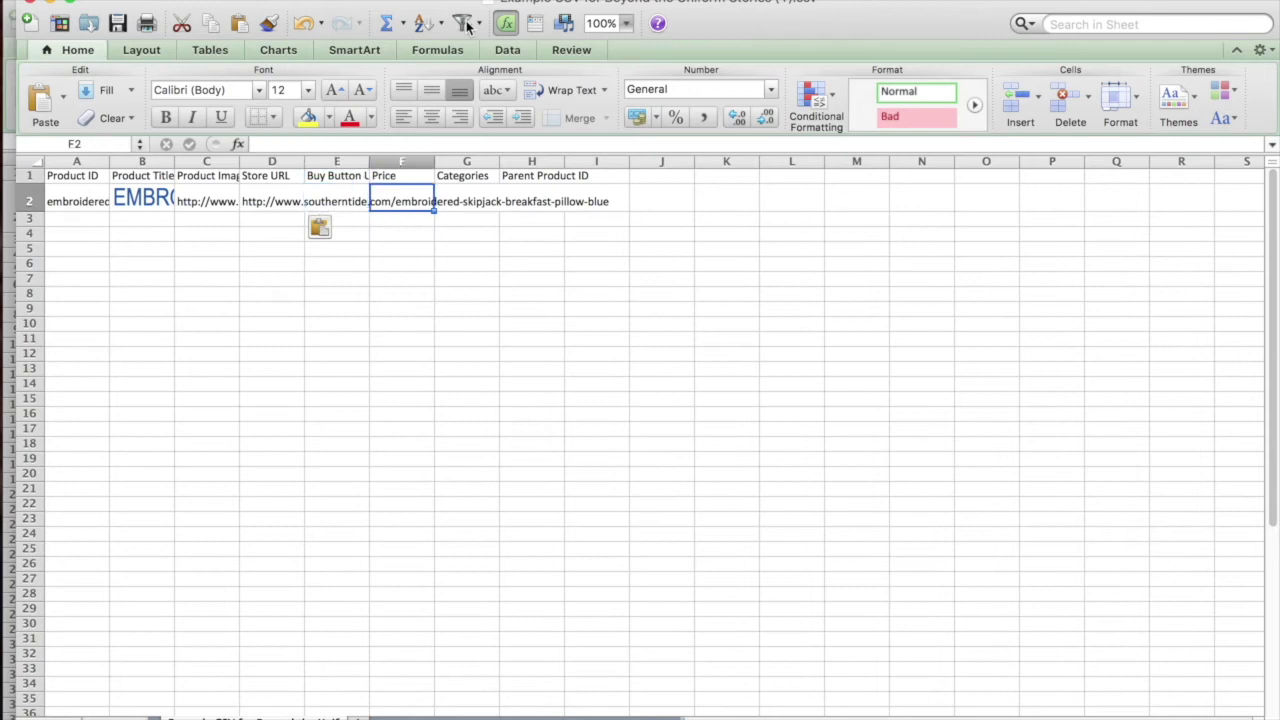
{"action": "key", "text": "super+Tab"}
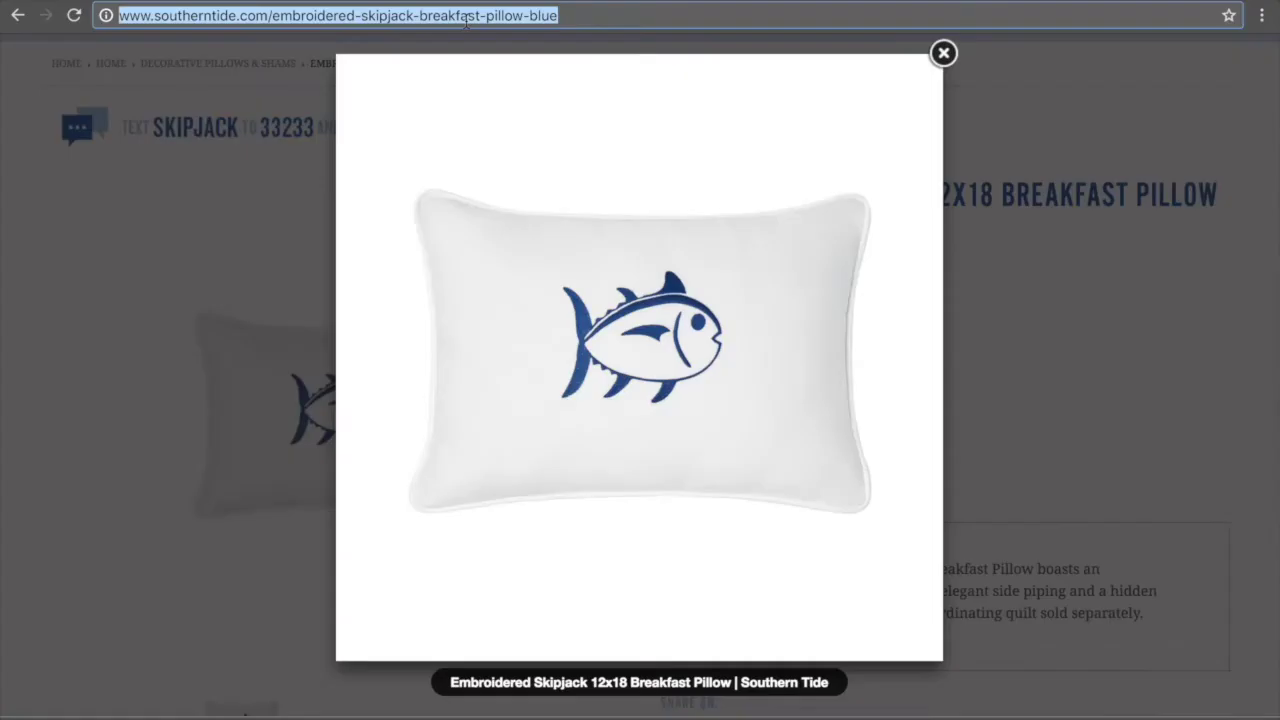
{"action": "left_click", "coordinate": [943, 53]}
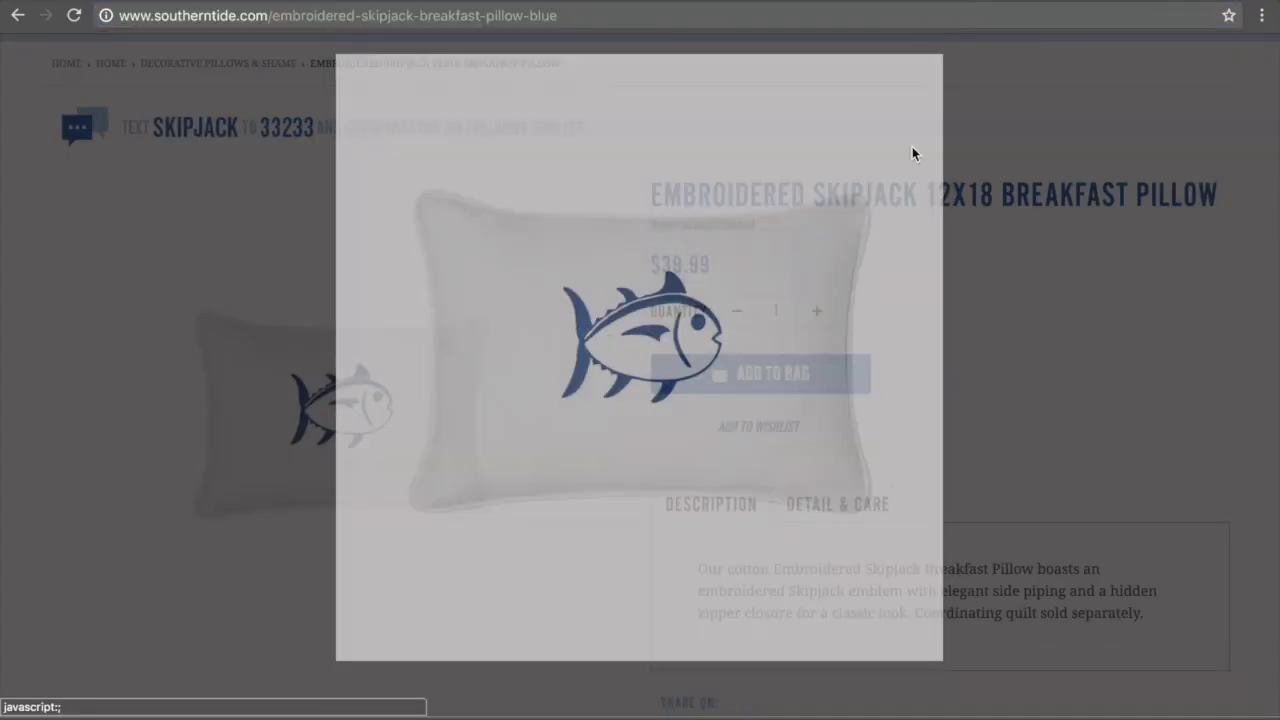
{"action": "key", "text": "super+Tab"}
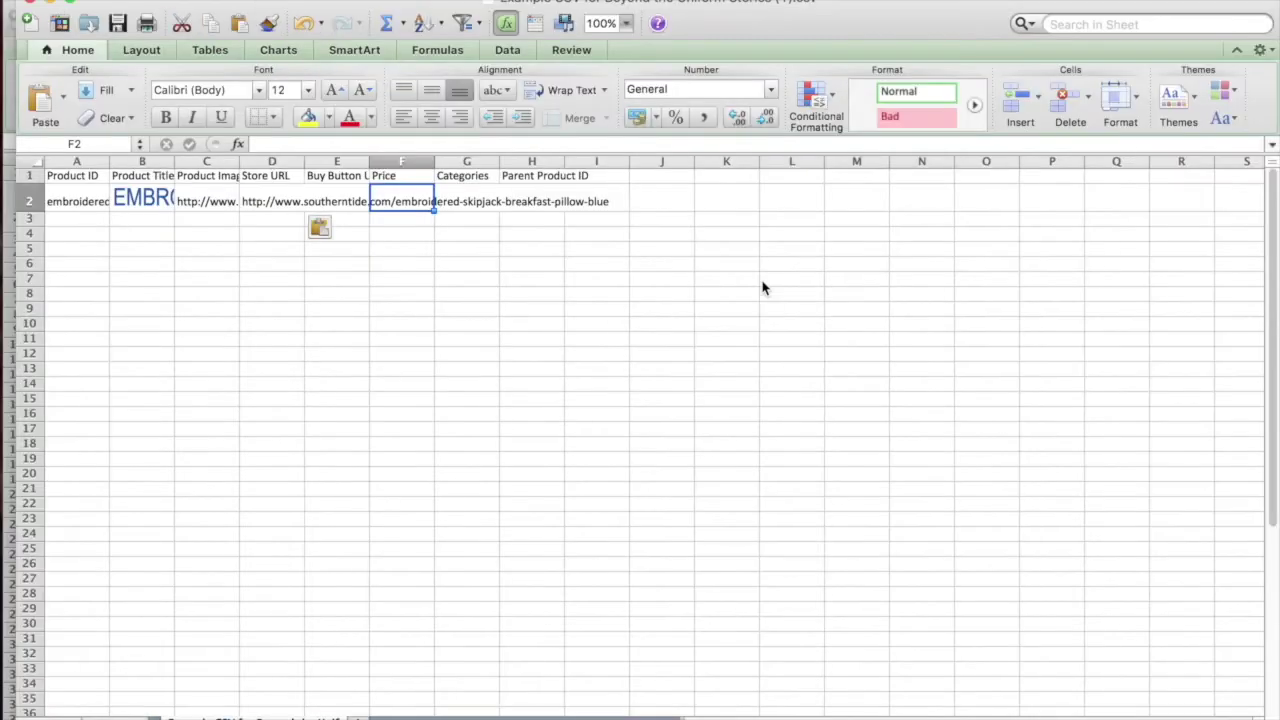
{"action": "type", "text": "39.99"}
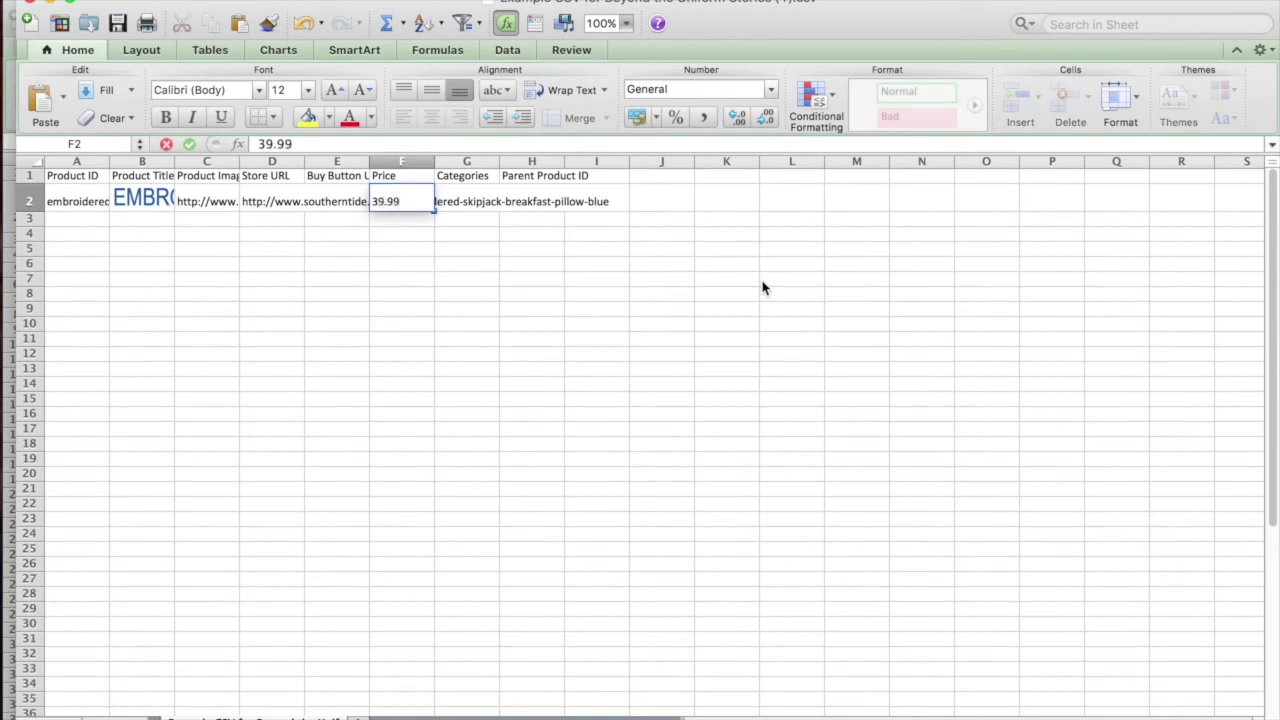
{"action": "key", "text": "Tab"}
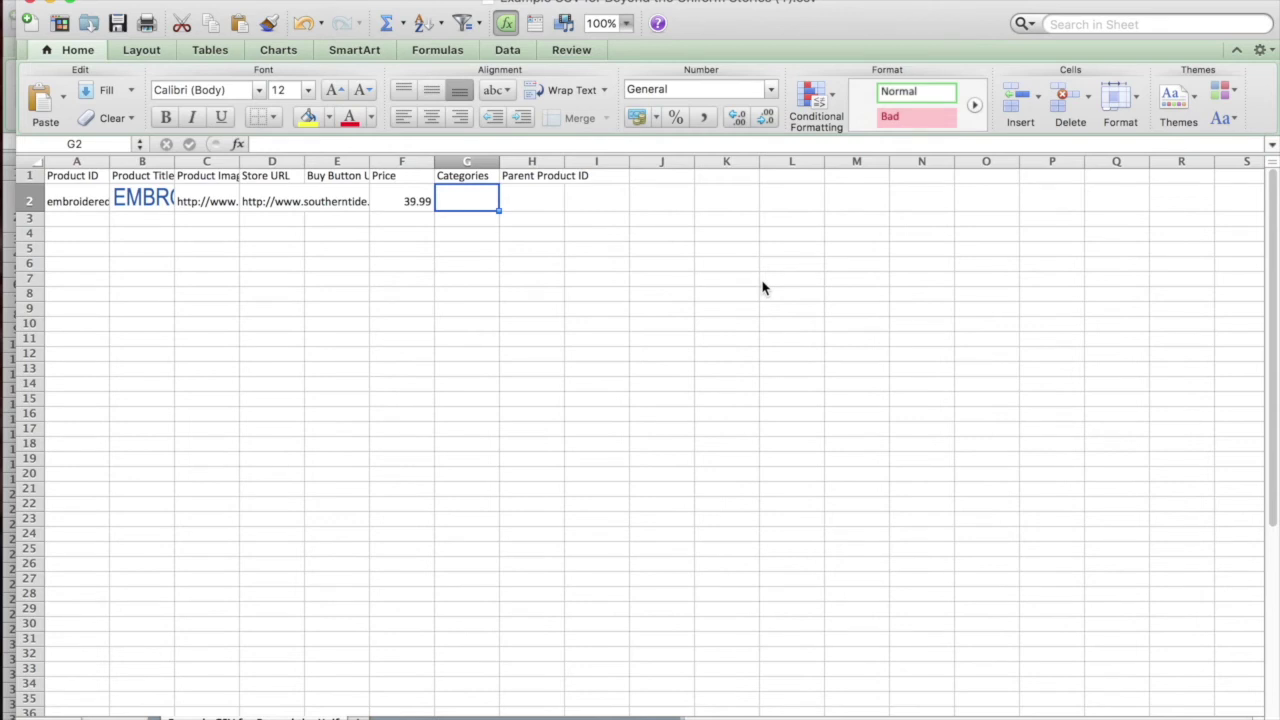
Copy the breadcrumb category DECORATIVE PILLOWS & SHAMS from the pillow page into the Categories cell G2.
{"action": "key", "text": "super+Tab"}
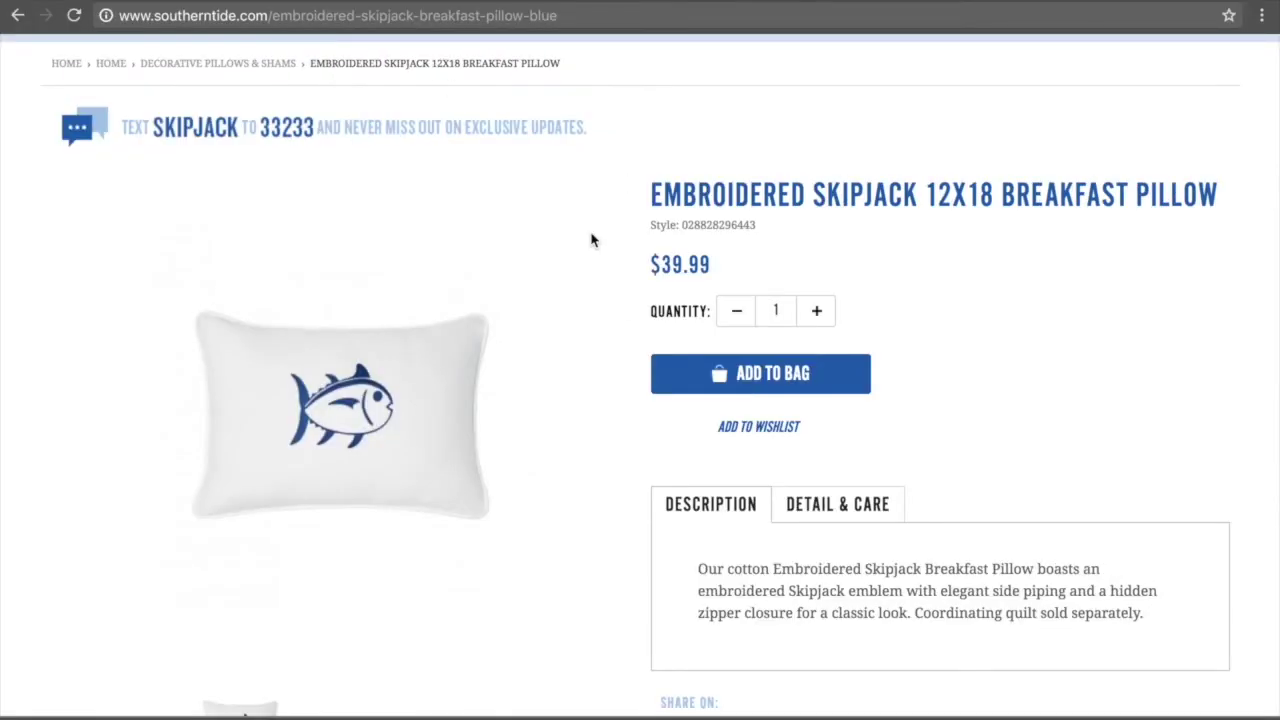
{"action": "scroll", "coordinate": [590, 240], "scroll_direction": "up", "scroll_amount": 1}
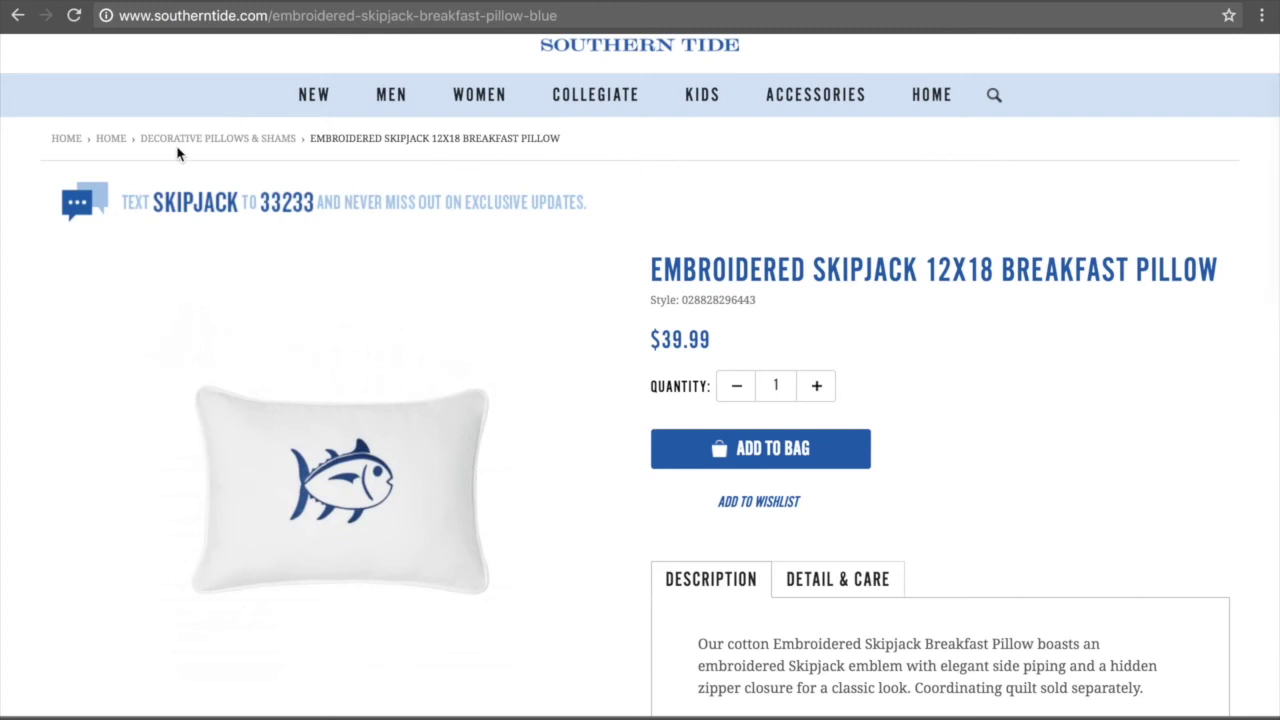
{"action": "left_click_drag", "start_coordinate": [300, 140], "coordinate": [140, 134]}
{"action": "key", "text": "super+Tab"}
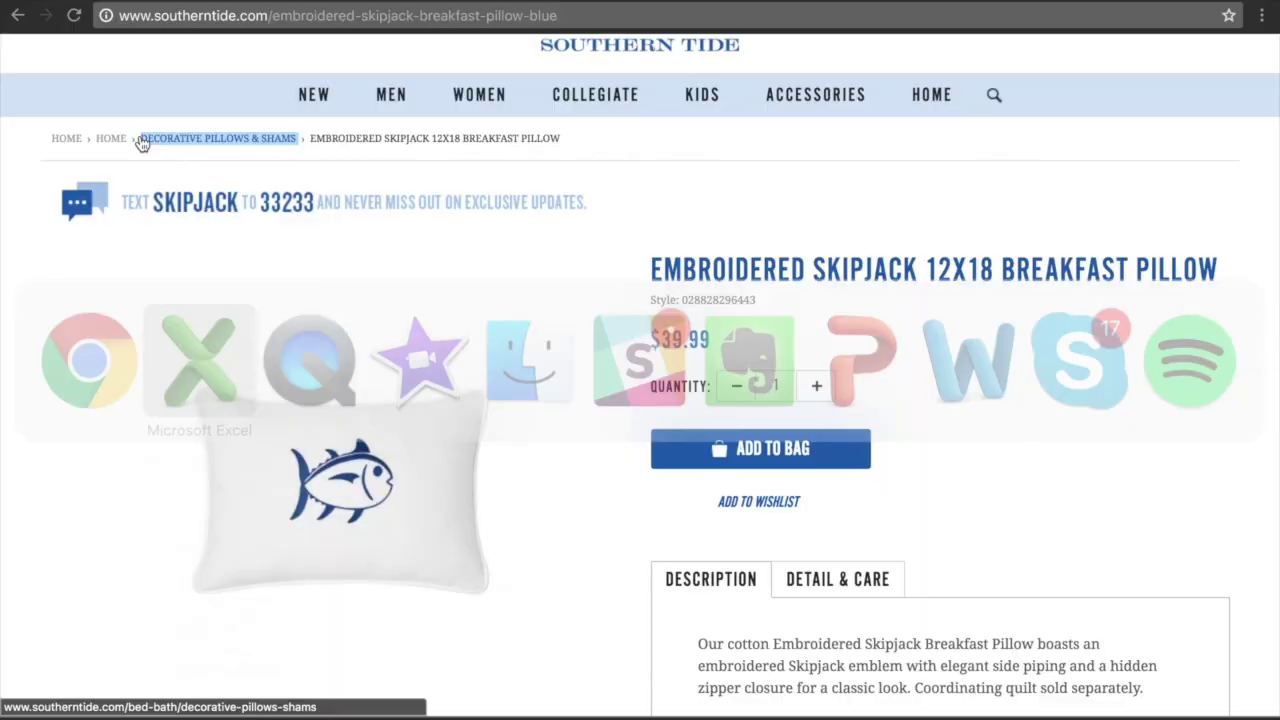
{"action": "key", "text": "super+v"}
{"action": "key", "text": "Tab"}
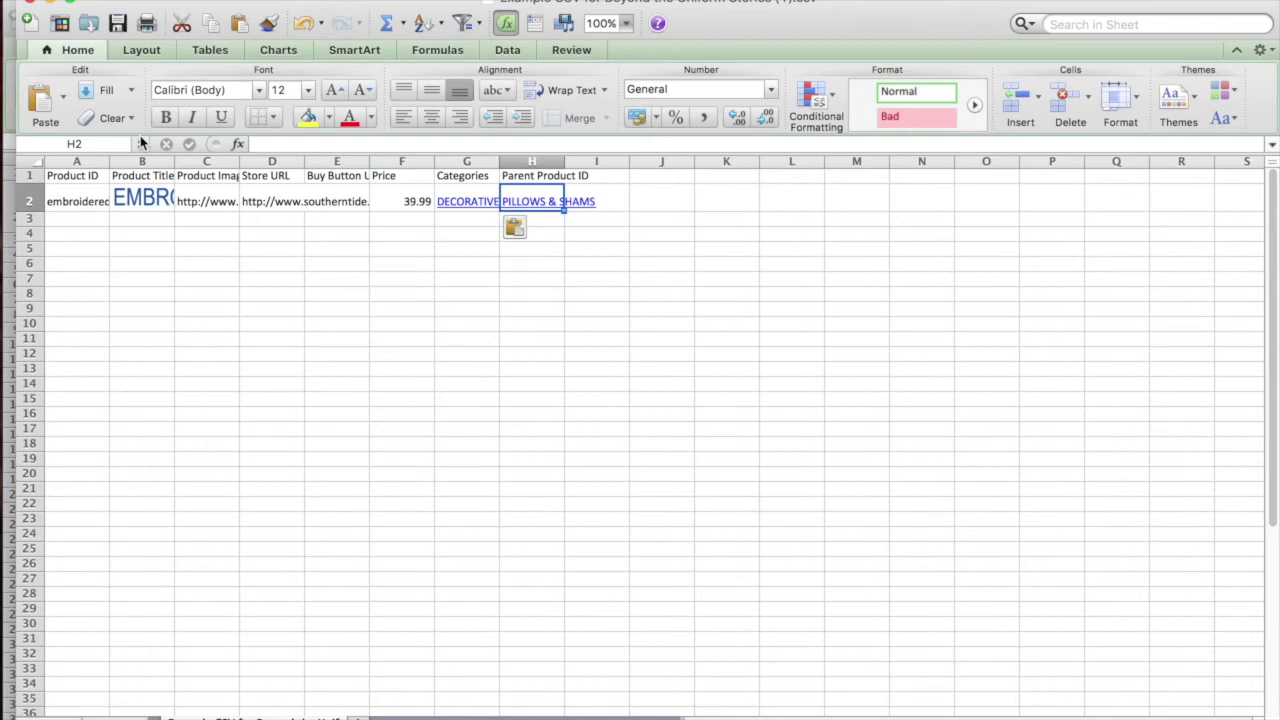
Save the spreadsheet in its current CSV format and switch to the StoryBox Products page in the browser.
{"action": "left_click", "coordinate": [118, 25]}
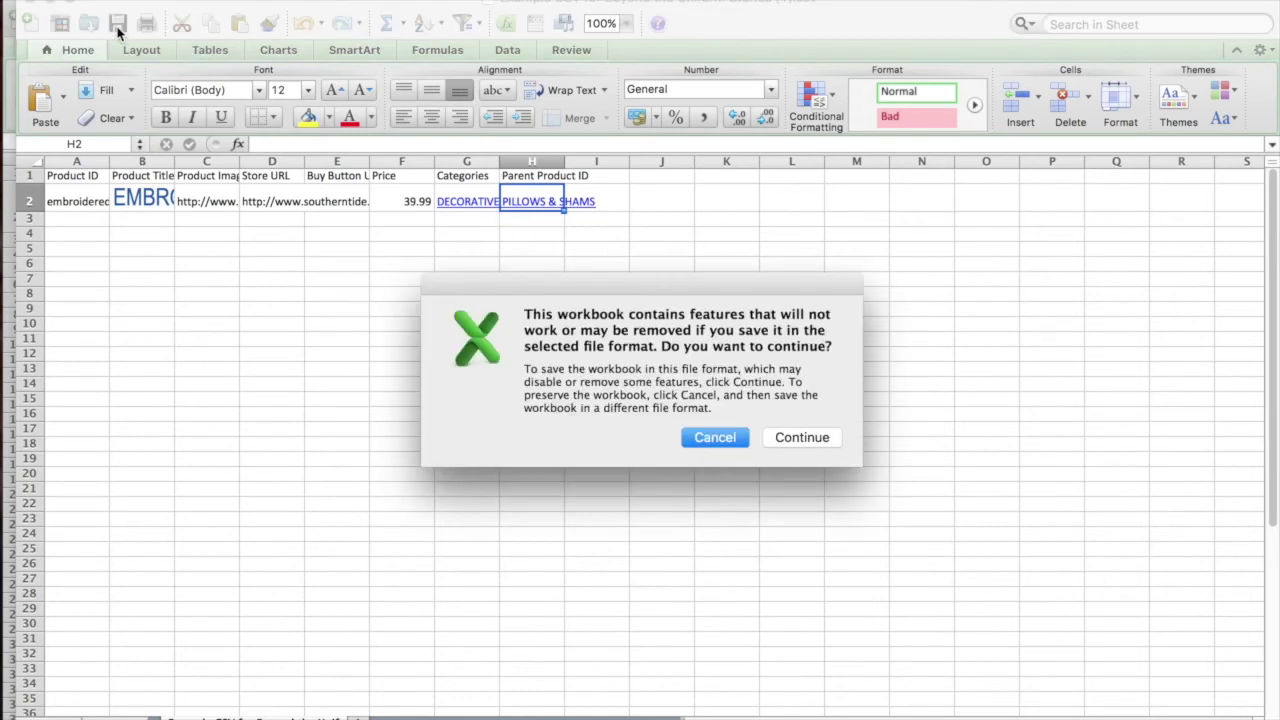
{"action": "left_click", "coordinate": [777, 438]}
{"action": "key", "text": "super+Tab"}
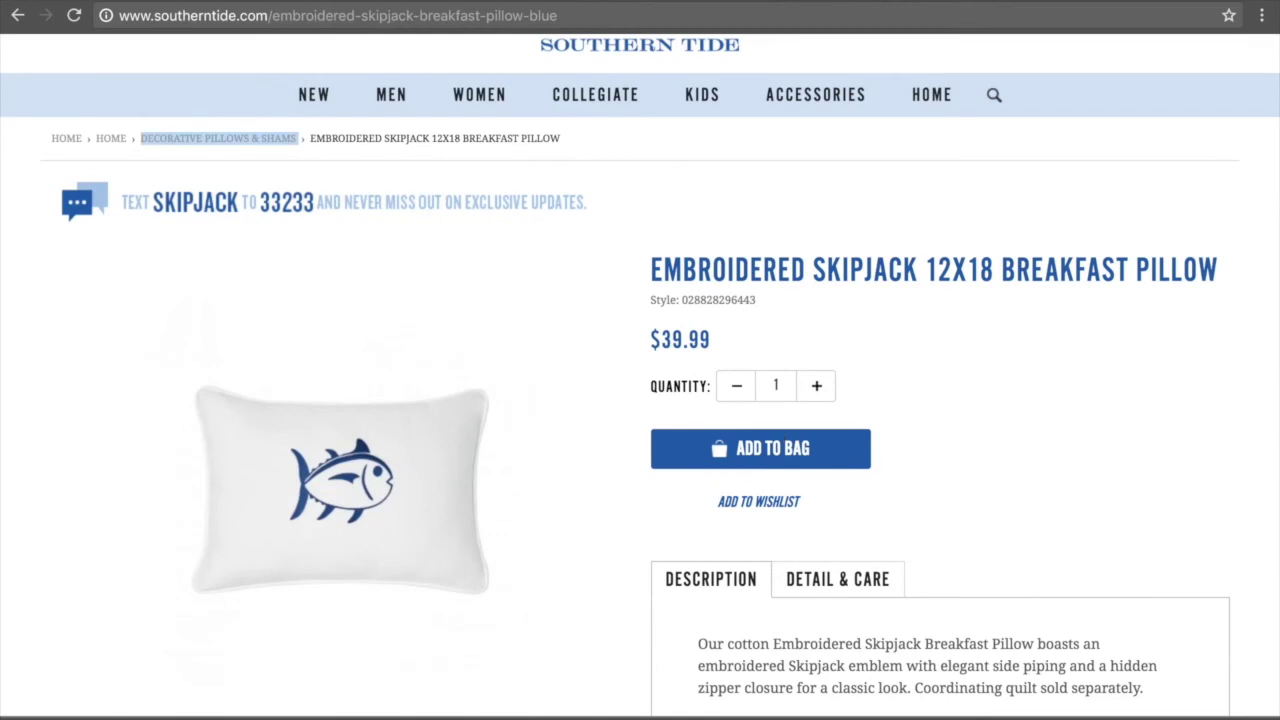
{"action": "key", "text": "ctrl+Tab"}
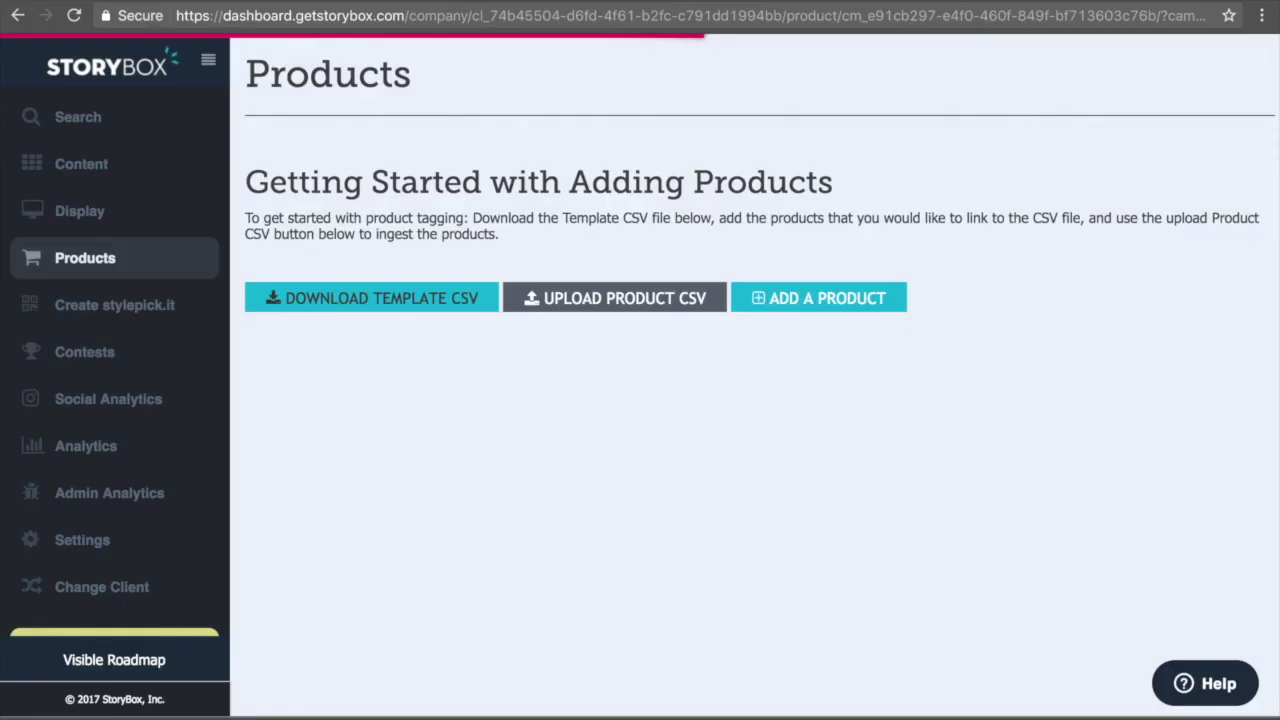
Upload Example CSV for Beyond the Uniform Stories (1).csv as the product CSV, submit it, and check the updated product list.
{"action": "left_click", "coordinate": [620, 293]}
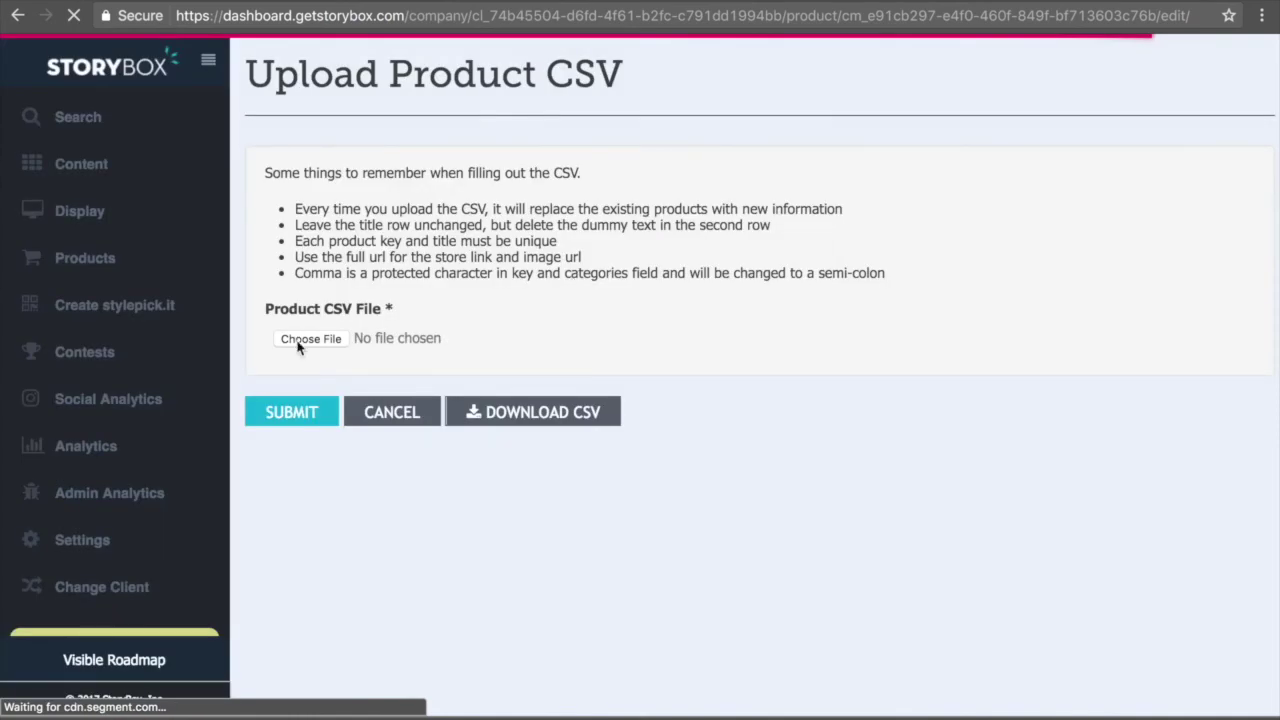
{"action": "left_click", "coordinate": [310, 339]}
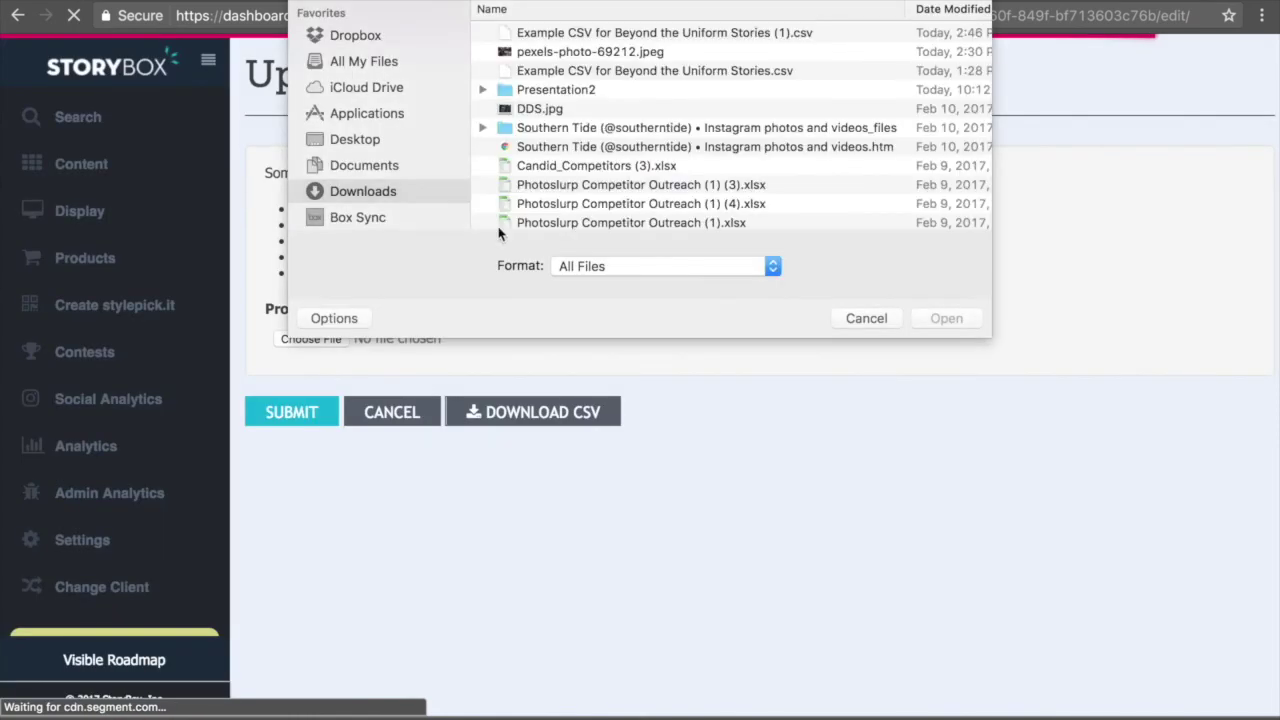
{"action": "double_click", "coordinate": [645, 33]}
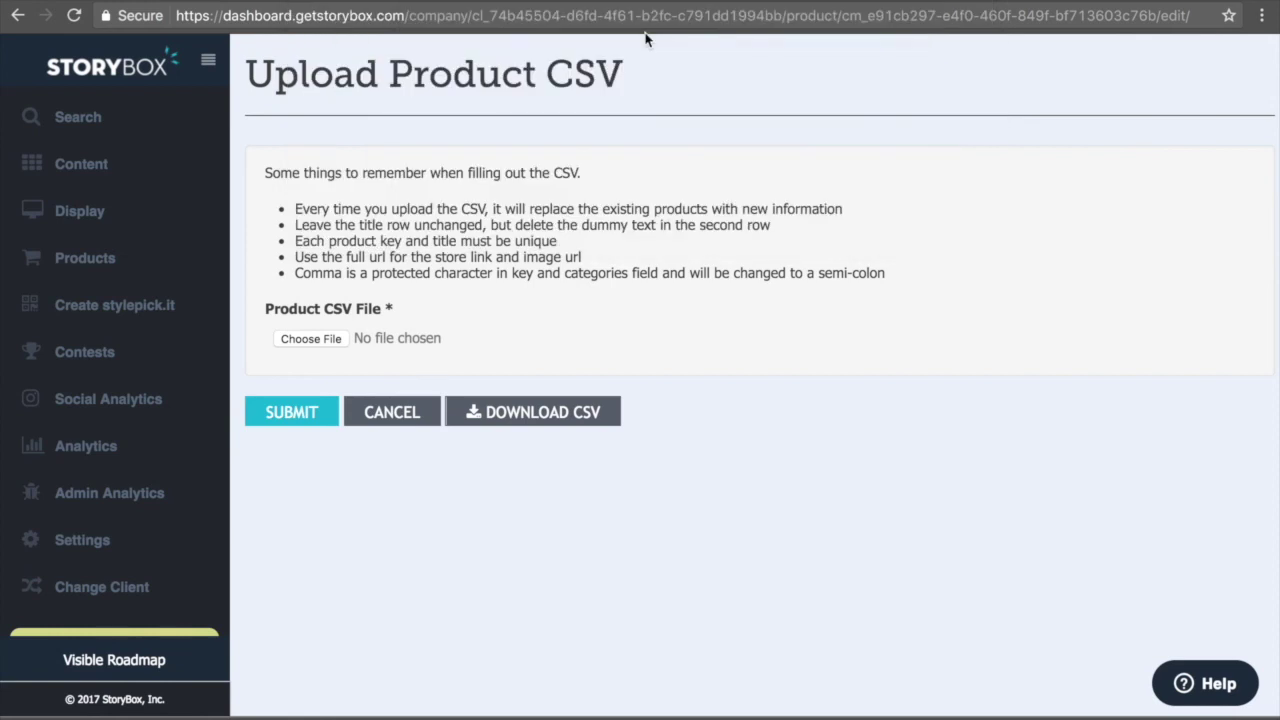
{"action": "left_click", "coordinate": [293, 413]}
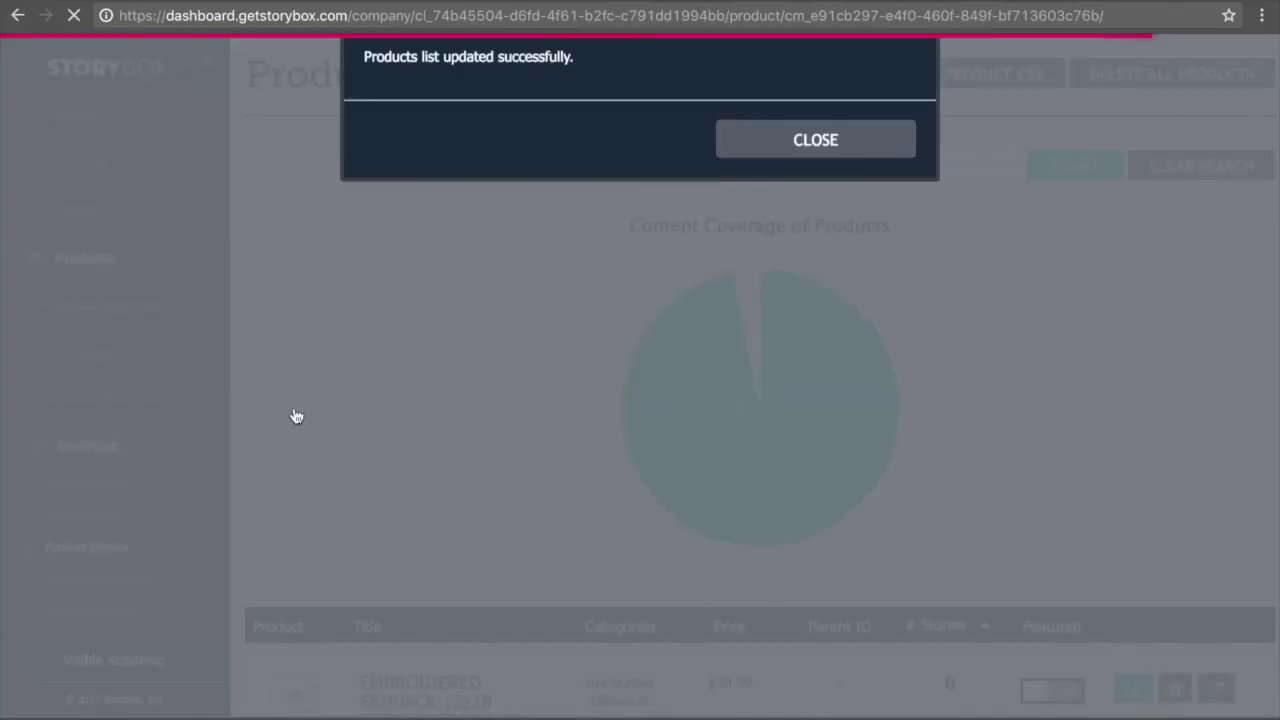
{"action": "left_click", "coordinate": [752, 193]}
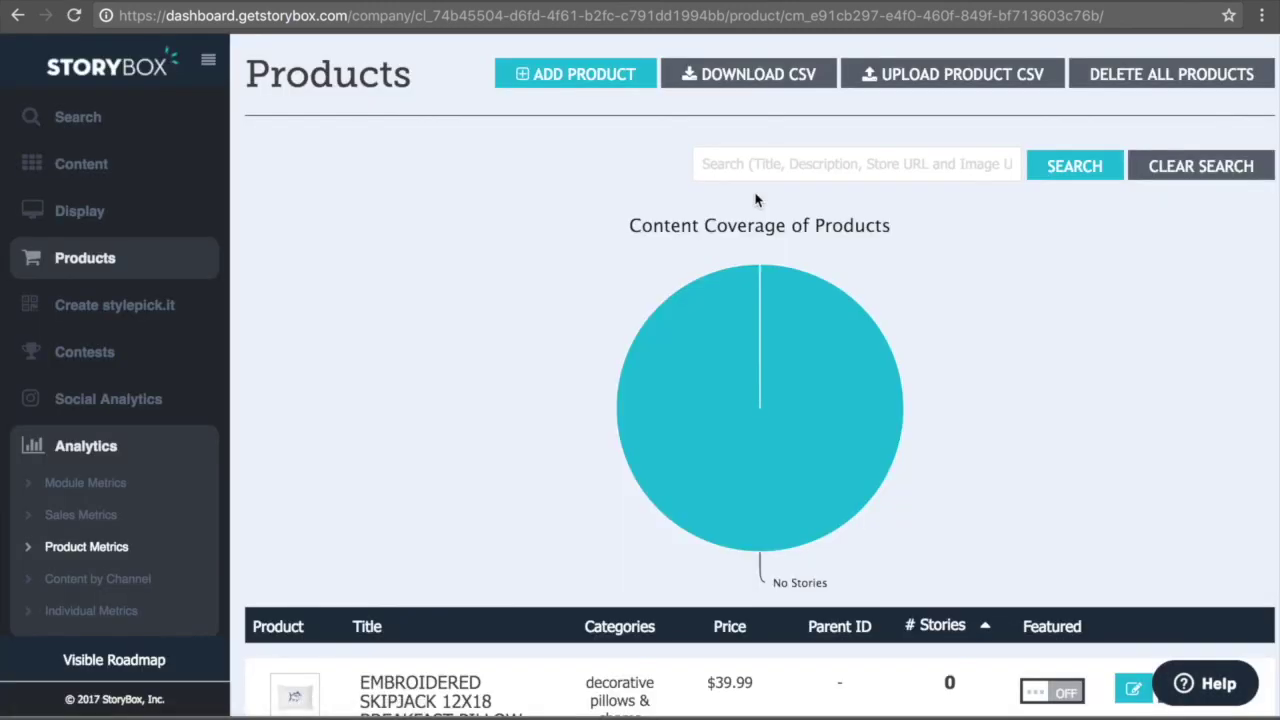
{"action": "scroll", "coordinate": [755, 200], "scroll_direction": "down", "scroll_amount": 2}
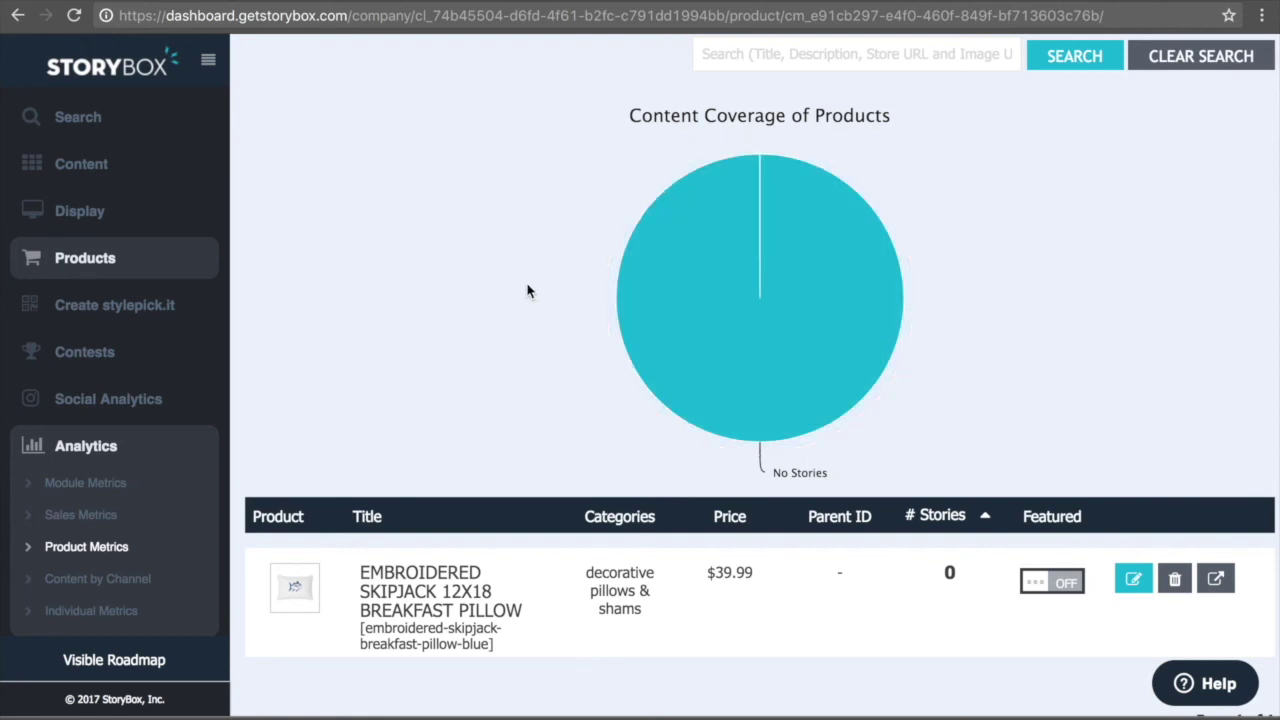
{"action": "scroll", "coordinate": [528, 290], "scroll_direction": "up", "scroll_amount": 2}
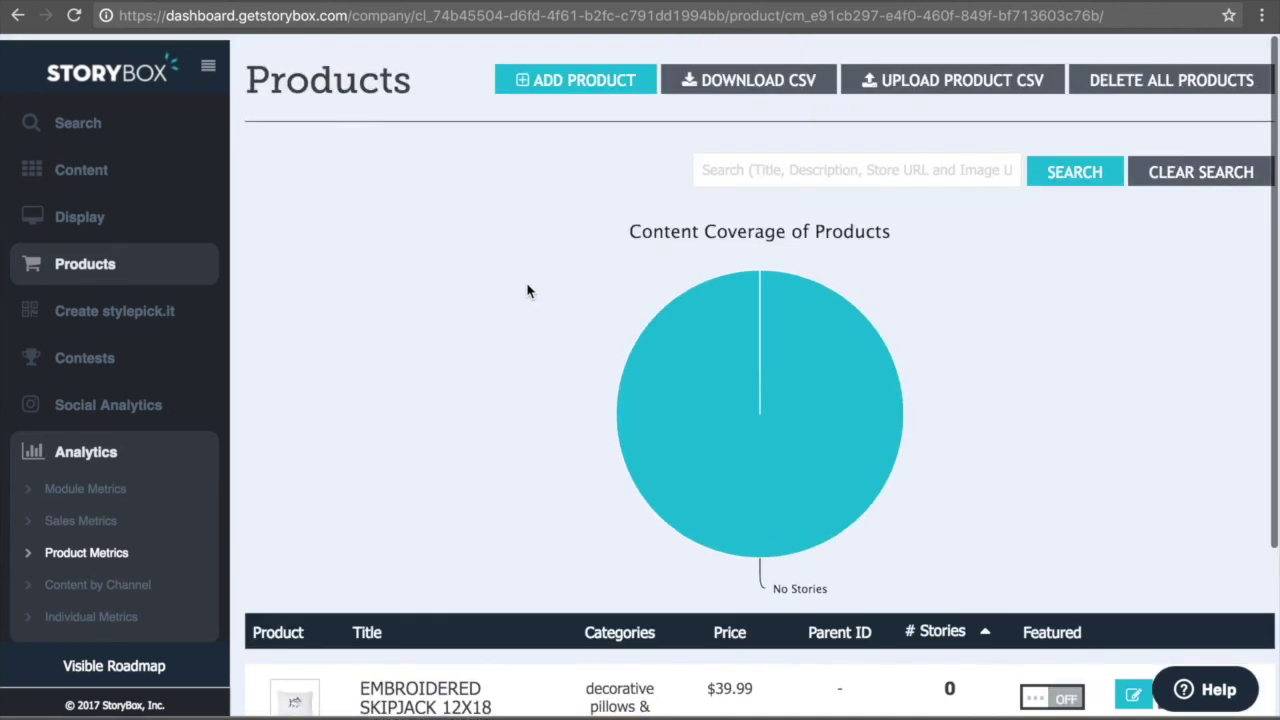
Open the form for adding a single product, review its fields down to Categories, and cancel it.
{"action": "left_click", "coordinate": [584, 77]}
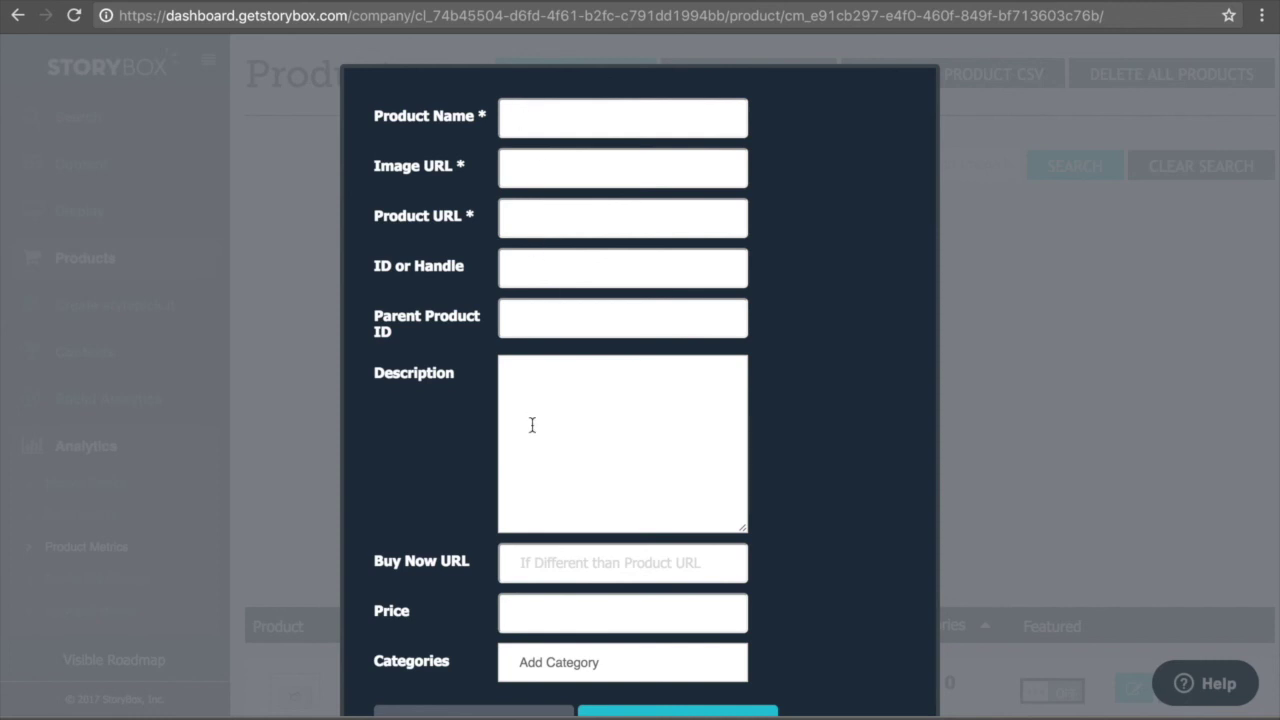
{"action": "scroll", "coordinate": [532, 425], "scroll_direction": "down", "scroll_amount": 2}
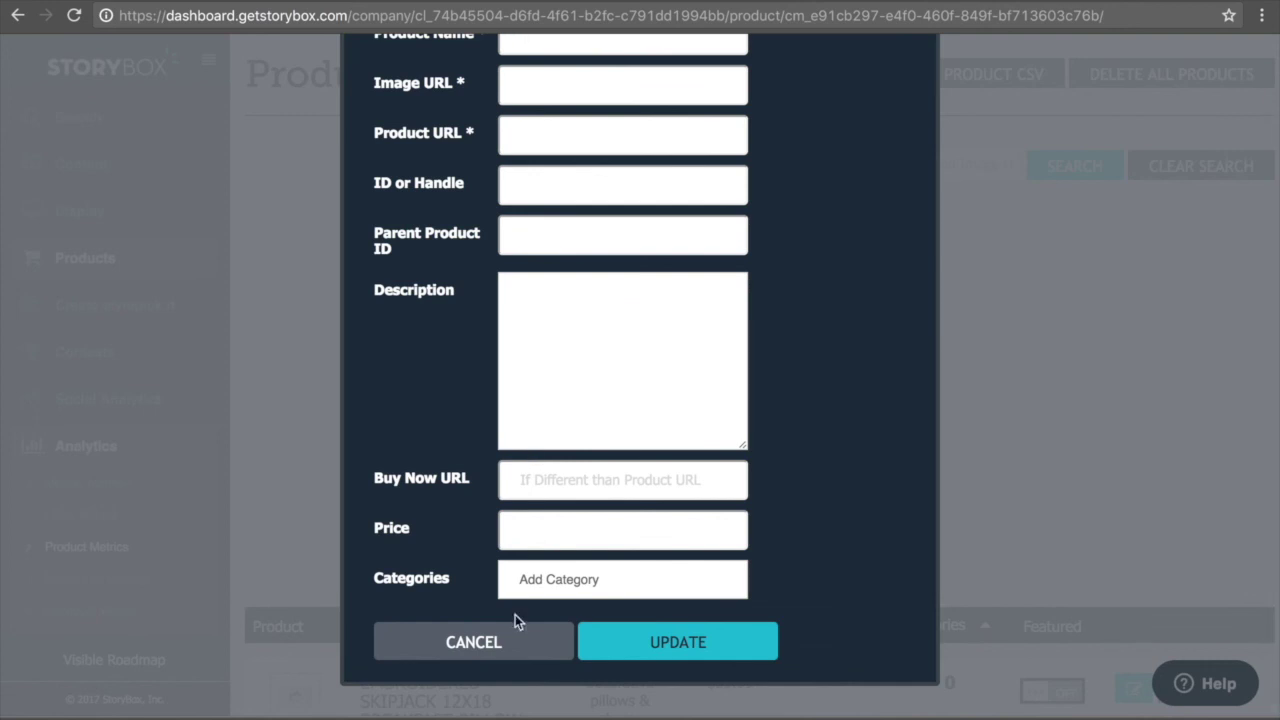
{"action": "left_click", "coordinate": [510, 640]}
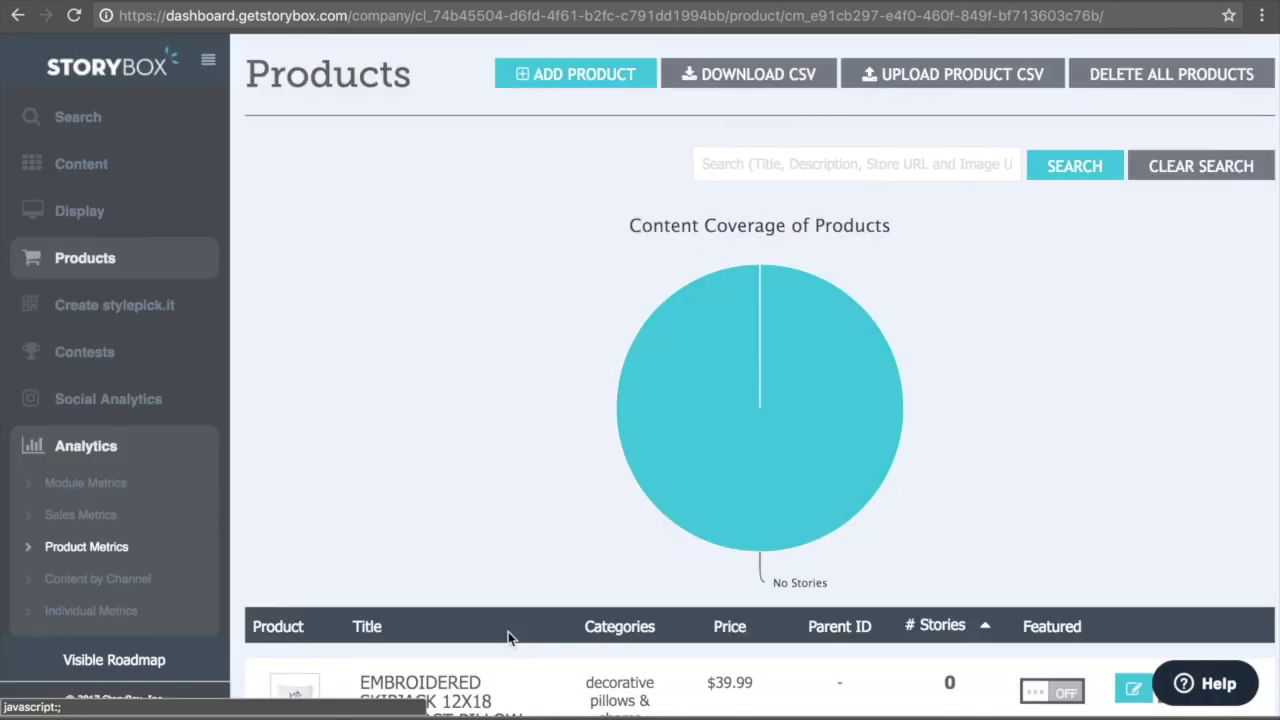